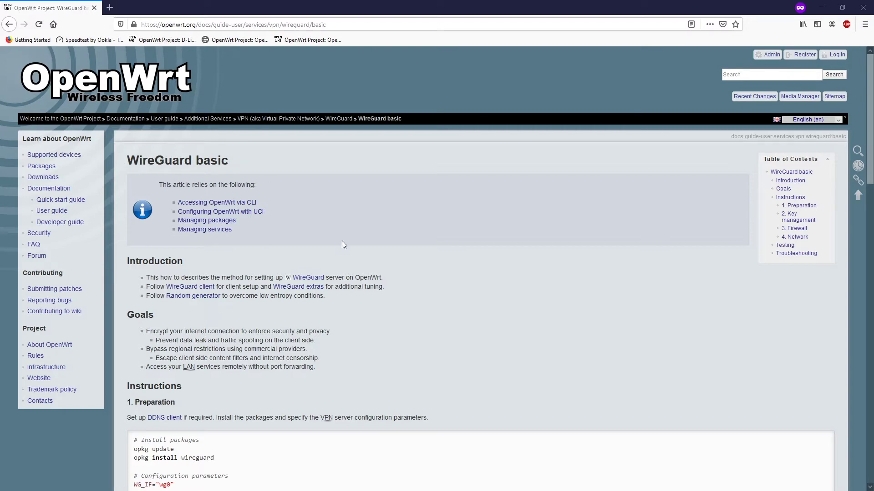
Read the WireGuard basic guide down to the Preparation section, switch to the PuTTY session of WG-Server and enlarge its window.
{"action": "scroll", "coordinate": [353, 254], "scroll_direction": "down", "scroll_amount": 3}
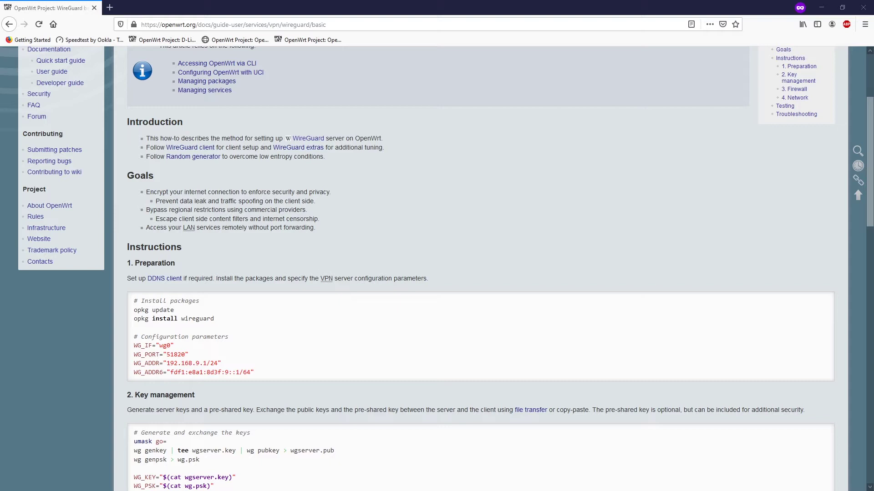
{"action": "key", "text": "alt+Tab"}
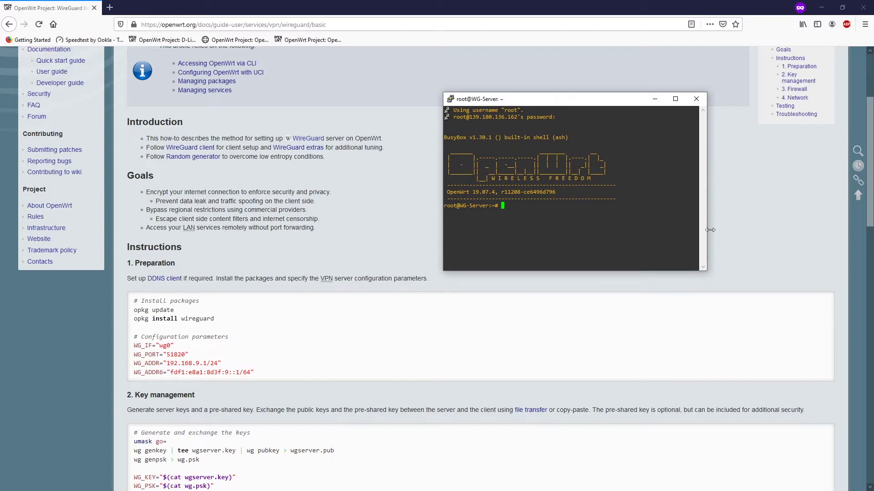
{"action": "left_click_drag", "start_coordinate": [704, 272], "coordinate": [814, 380]}
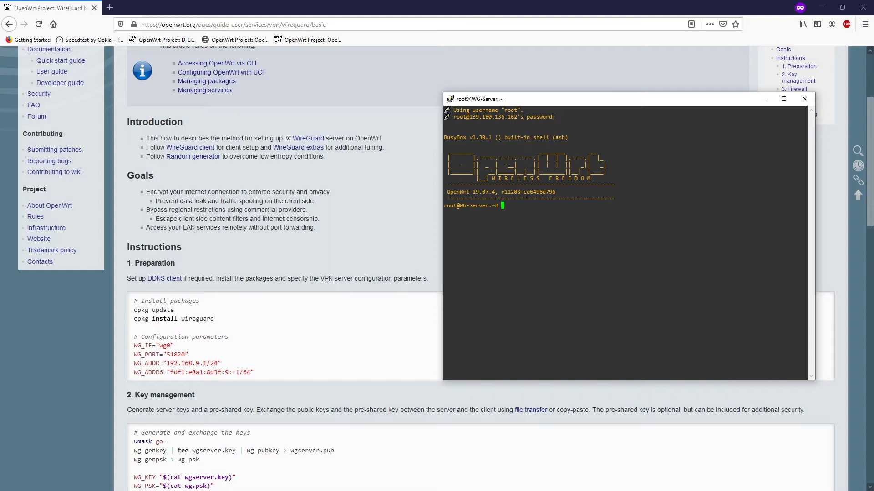
{"action": "key", "text": "alt+Tab"}
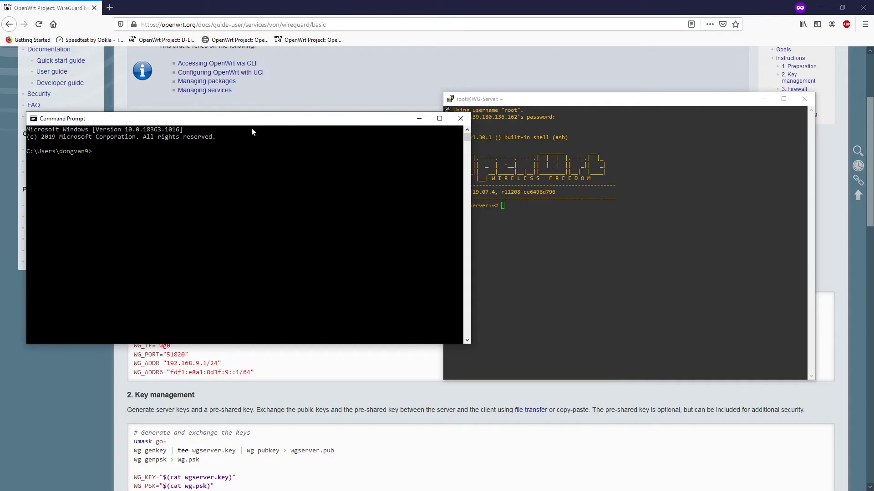
{"action": "left_click_drag", "start_coordinate": [473, 213], "coordinate": [324, 211]}
{"action": "left_click", "coordinate": [221, 180]}
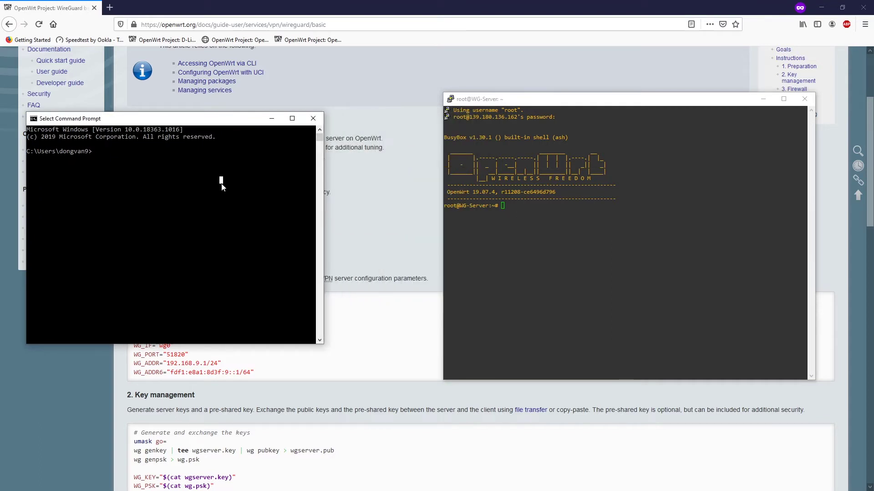
{"action": "type", "text": "ssh root@192.168.3.1"}
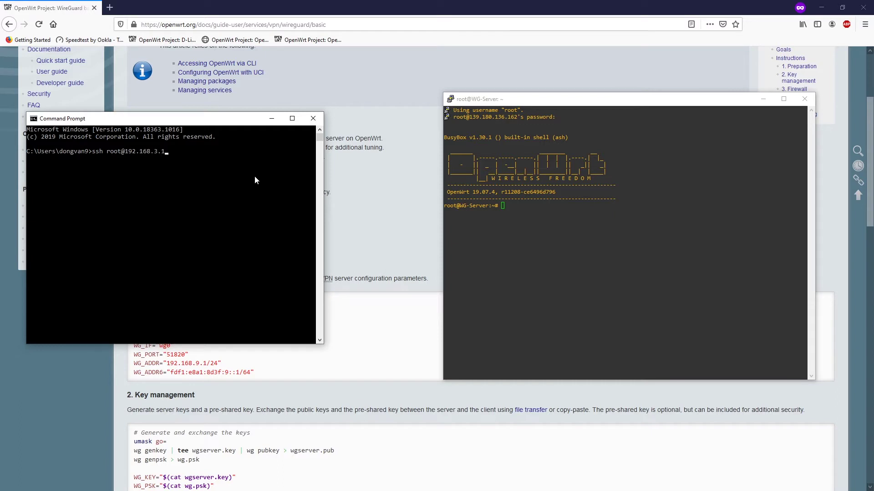
{"action": "key", "text": "Return"}
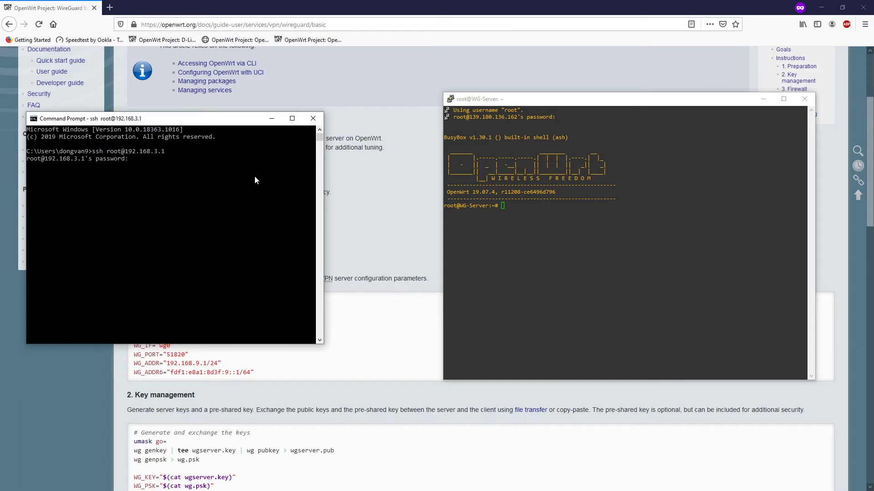
{"action": "key", "text": "Return"}
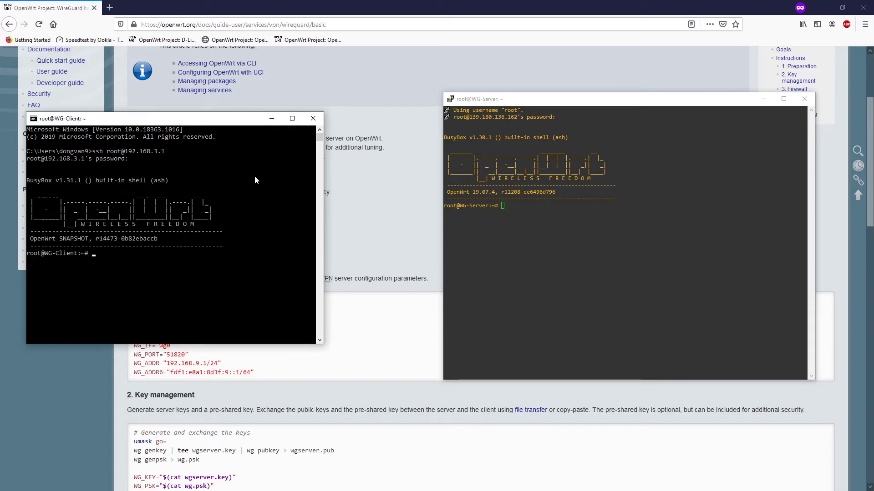
Enlarge the WG-Client terminal window so it sits beside the WG-Server terminal, and compare the two shell prompts.
{"action": "left_click_drag", "start_coordinate": [324, 344], "coordinate": [427, 385]}
{"action": "left_click_drag", "start_coordinate": [106, 254], "coordinate": [27, 256]}
{"action": "left_click", "coordinate": [108, 260]}
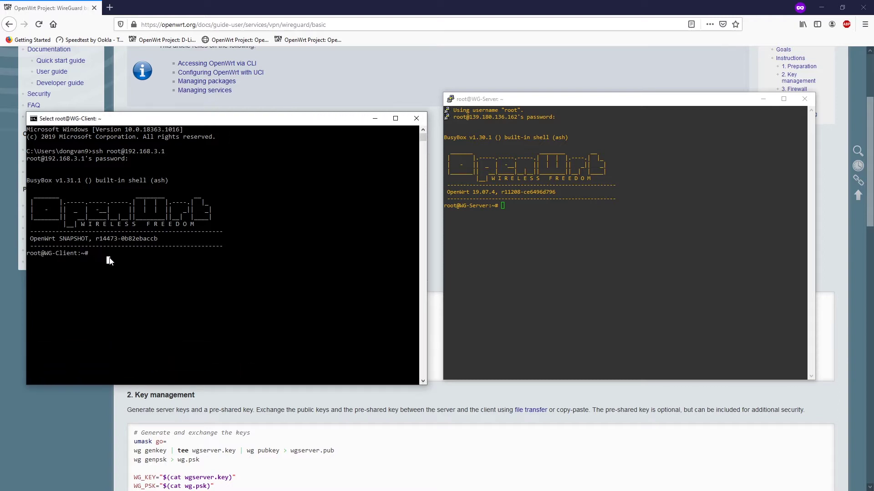
{"action": "left_click", "coordinate": [526, 208]}
{"action": "left_click_drag", "start_coordinate": [526, 208], "coordinate": [616, 198]}
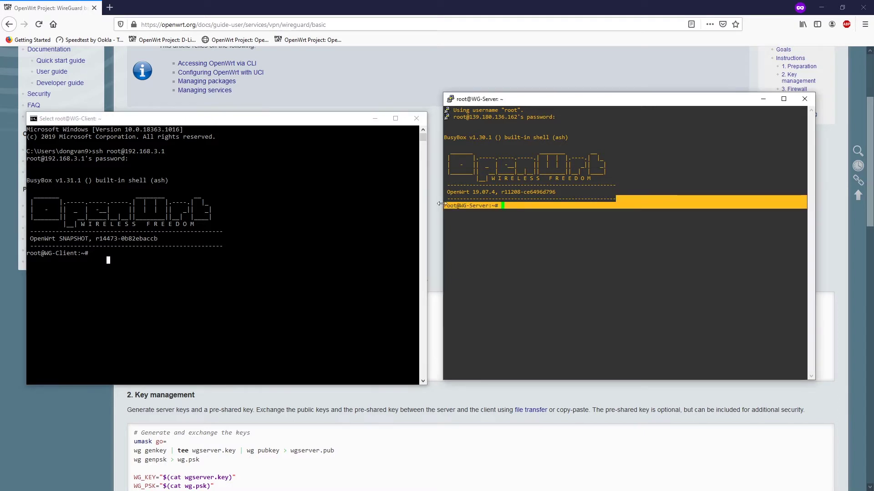
Copy the "opkg update" command from the guide's Preparation section and run it on WG-Server.
{"action": "left_click", "coordinate": [500, 402]}
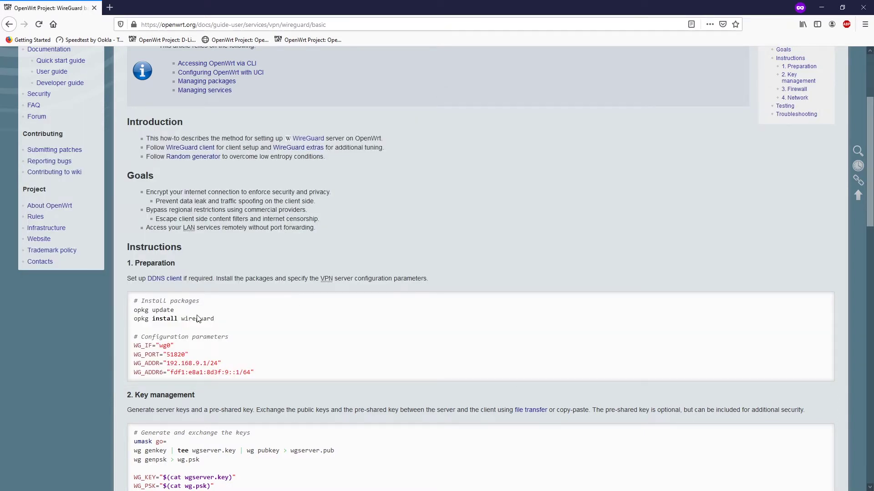
{"action": "scroll", "coordinate": [198, 318], "scroll_direction": "down", "scroll_amount": 1}
{"action": "left_click_drag", "start_coordinate": [221, 272], "coordinate": [133, 264]}
{"action": "key", "text": "ctrl+c"}
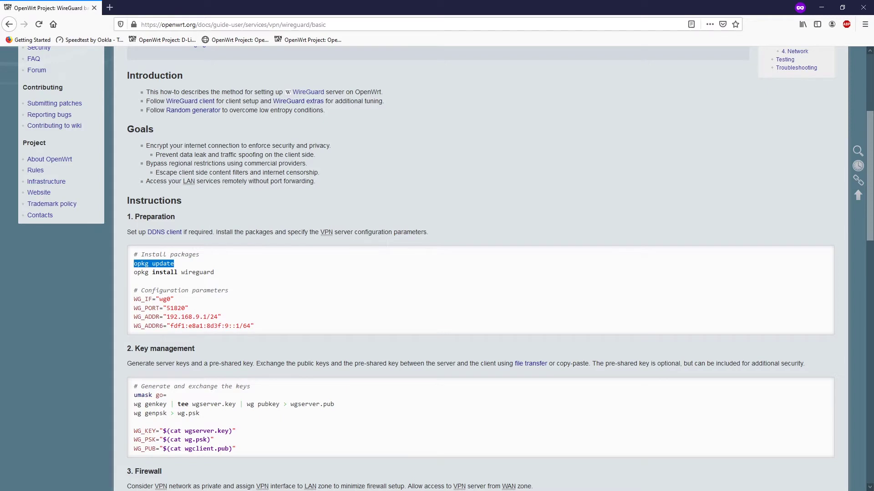
{"action": "key", "text": "alt+Tab"}
{"action": "right_click", "coordinate": [580, 233]}
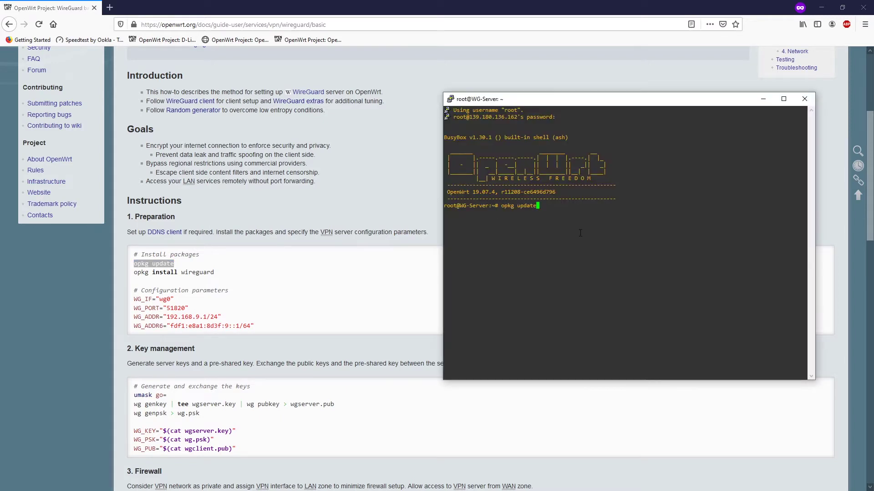
{"action": "key", "text": "Return"}
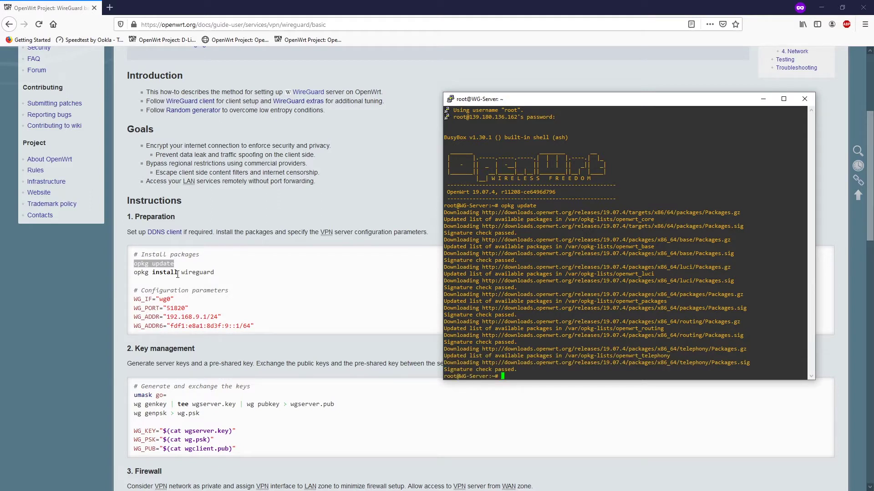
Copy "opkg install wireguard" from the guide and run it on WG-Server.
{"action": "left_click", "coordinate": [178, 274]}
{"action": "double_click", "coordinate": [177, 273]}
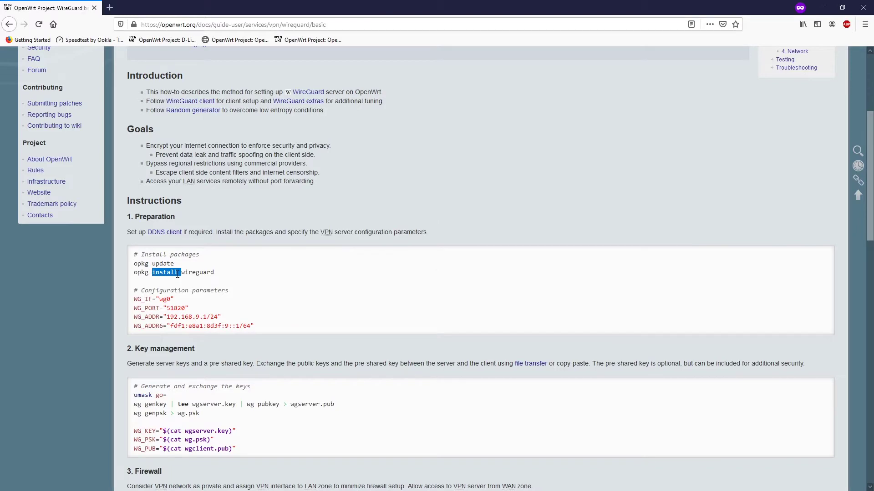
{"action": "triple_click", "coordinate": [178, 274]}
{"action": "key", "text": "ctrl+c"}
{"action": "key", "text": "alt+Tab"}
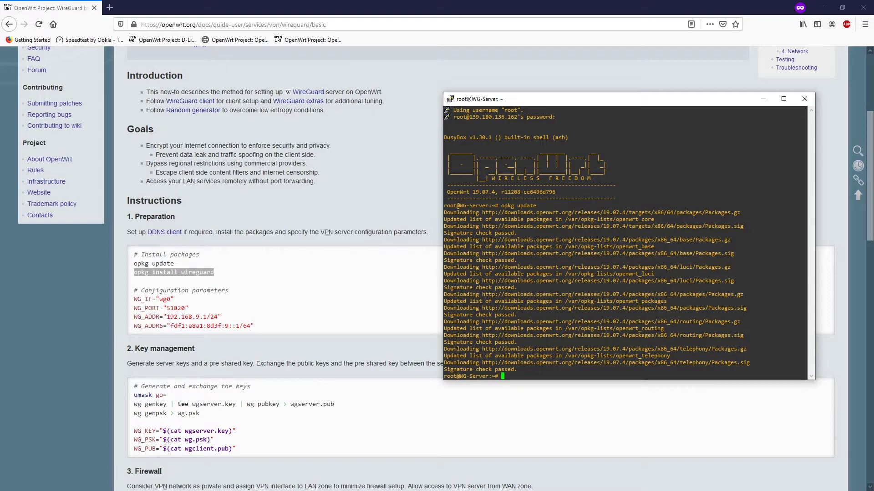
{"action": "right_click", "coordinate": [522, 374]}
{"action": "key", "text": "Return"}
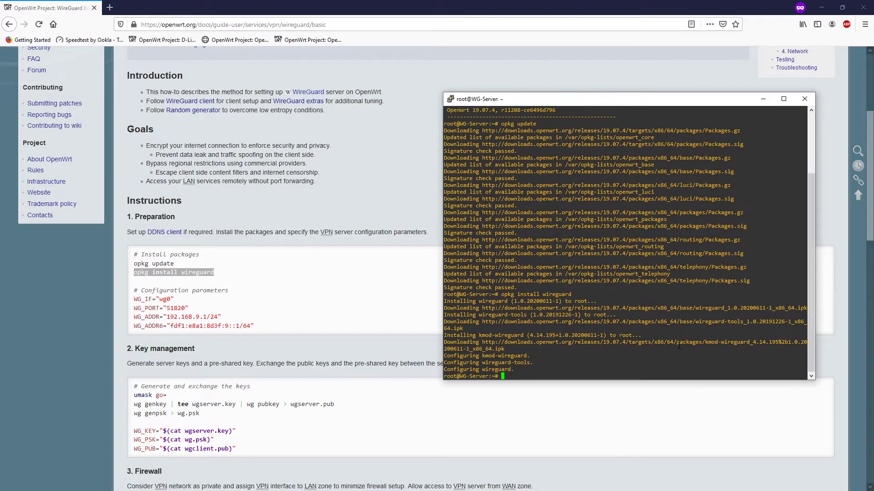
Copy the guide's four configuration parameters, WG_IF, WG_PORT, WG_ADDR and WG_ADDR6, and set them in the WG-Server shell.
{"action": "left_click", "coordinate": [244, 334]}
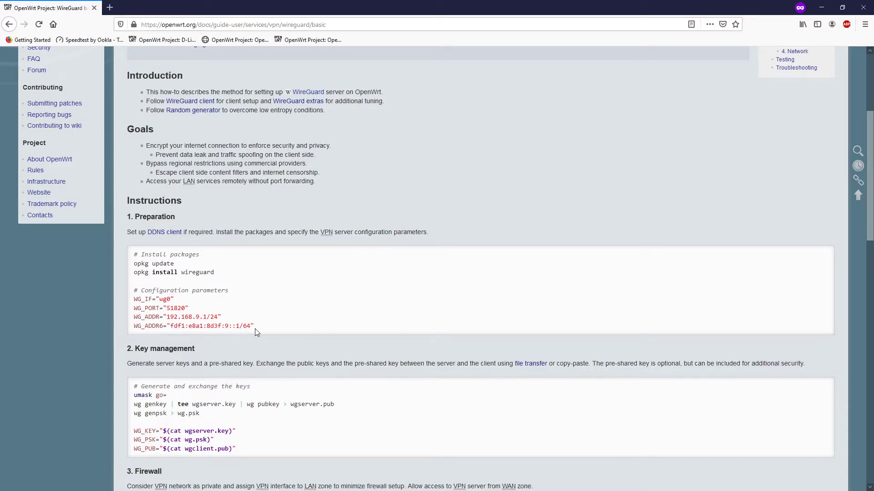
{"action": "left_click_drag", "start_coordinate": [255, 328], "coordinate": [132, 298]}
{"action": "key", "text": "ctrl+c"}
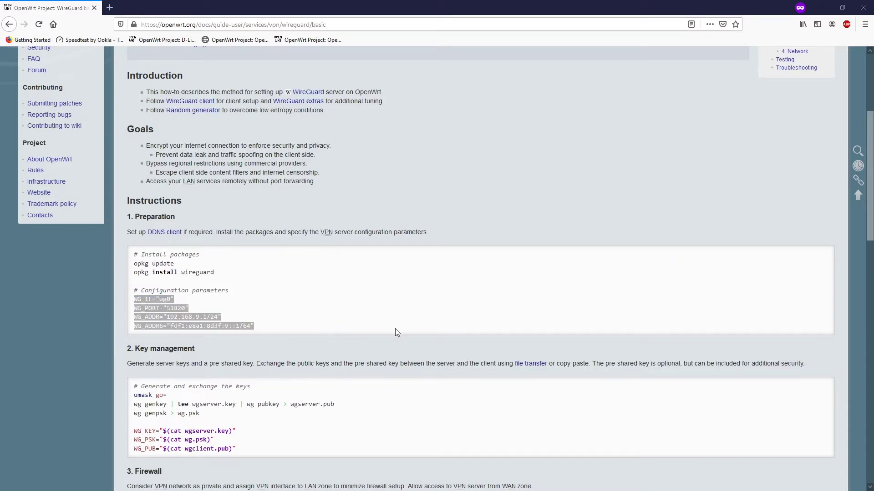
{"action": "key", "text": "alt+Tab"}
{"action": "key", "text": "shift+Insert"}
{"action": "key", "text": "Return"}
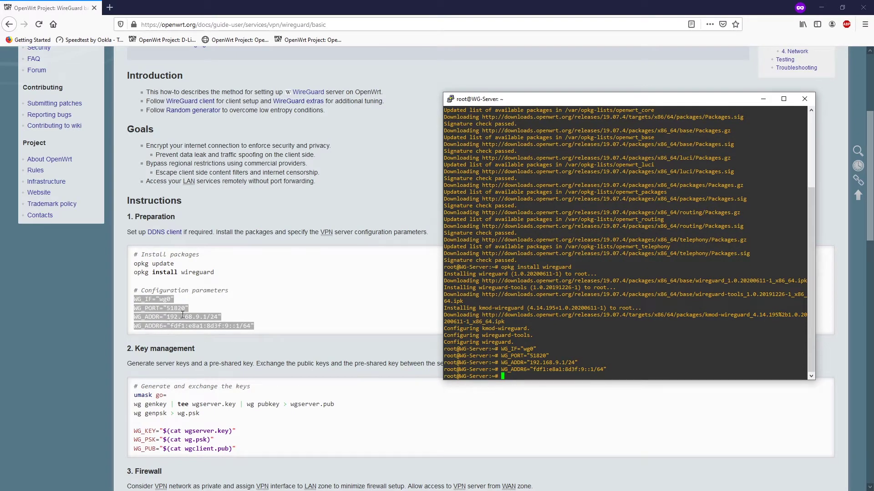
Review the WG_ADDR value in the guide, then copy "umask go=" from Key management and run it on WG-Server.
{"action": "key", "text": "alt+Tab"}
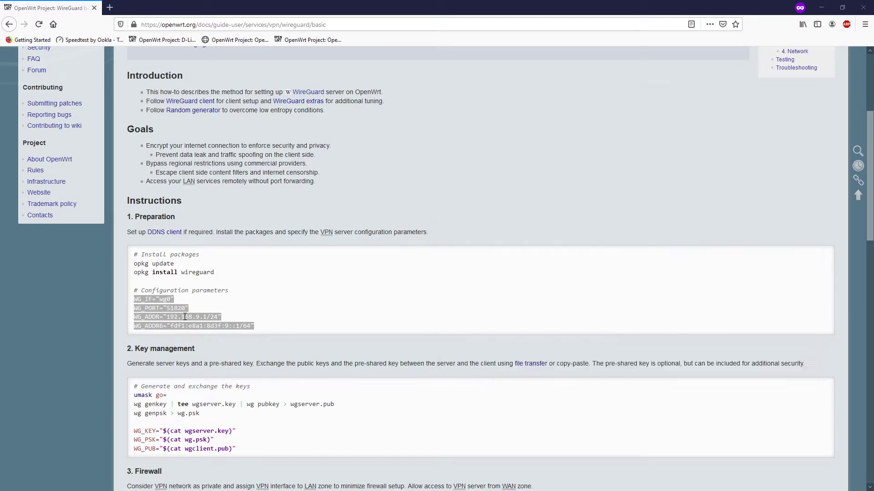
{"action": "left_click", "coordinate": [184, 317]}
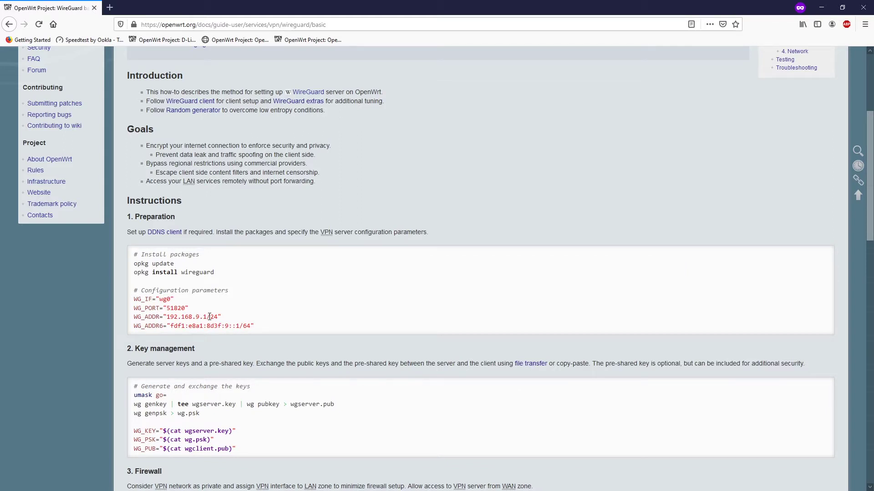
{"action": "left_click_drag", "start_coordinate": [207, 317], "coordinate": [169, 320]}
{"action": "scroll", "coordinate": [332, 271], "scroll_direction": "down", "scroll_amount": 2}
{"action": "left_click", "coordinate": [331, 272]}
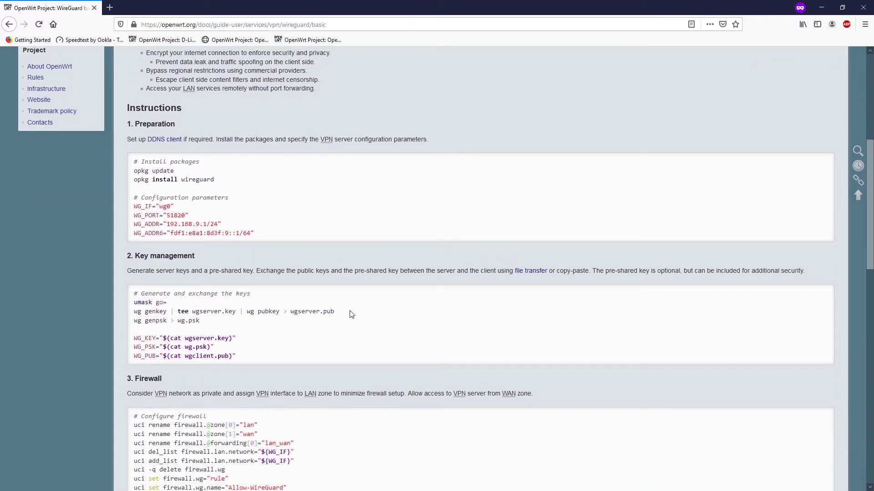
{"action": "left_click_drag", "start_coordinate": [175, 305], "coordinate": [132, 302]}
{"action": "key", "text": "alt+Tab"}
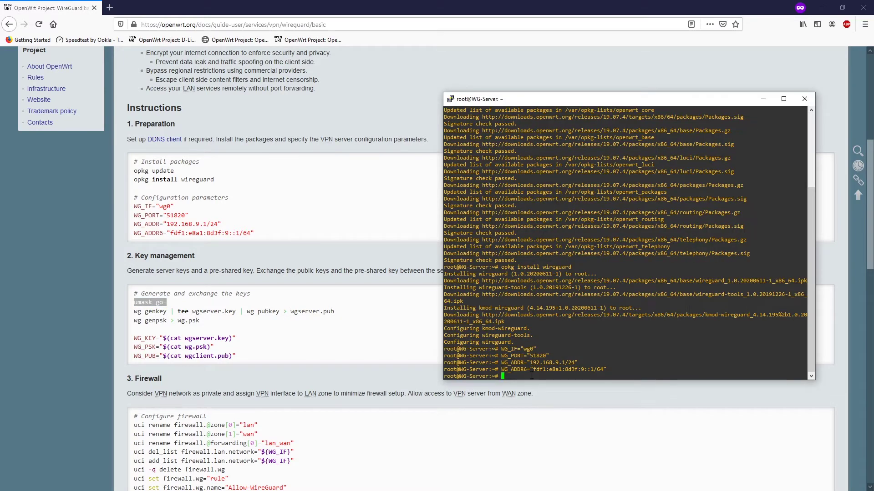
{"action": "right_click", "coordinate": [531, 375]}
{"action": "key", "text": "Return"}
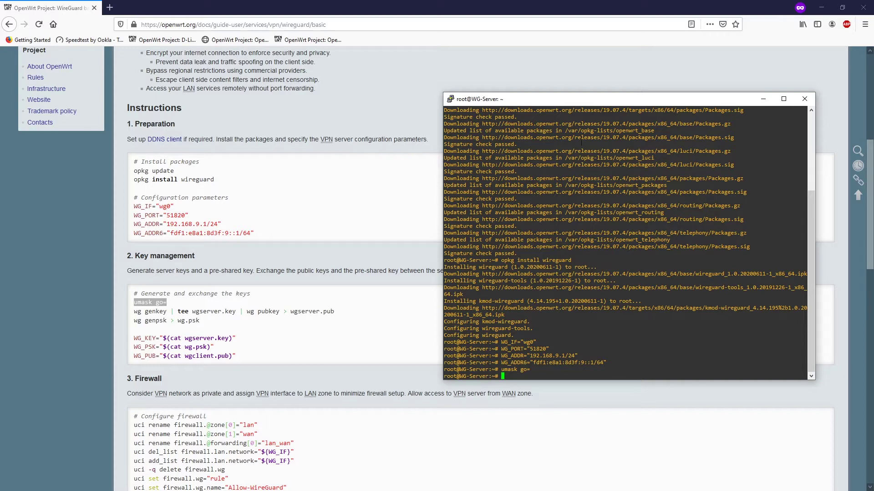
Generate the server key pair on WG-Server with the guide's command "wg genkey | tee wgserver.key | wg pubkey > wgserver.pub".
{"action": "key", "text": "alt+Tab"}
{"action": "triple_click", "coordinate": [232, 311]}
{"action": "right_click", "coordinate": [226, 311]}
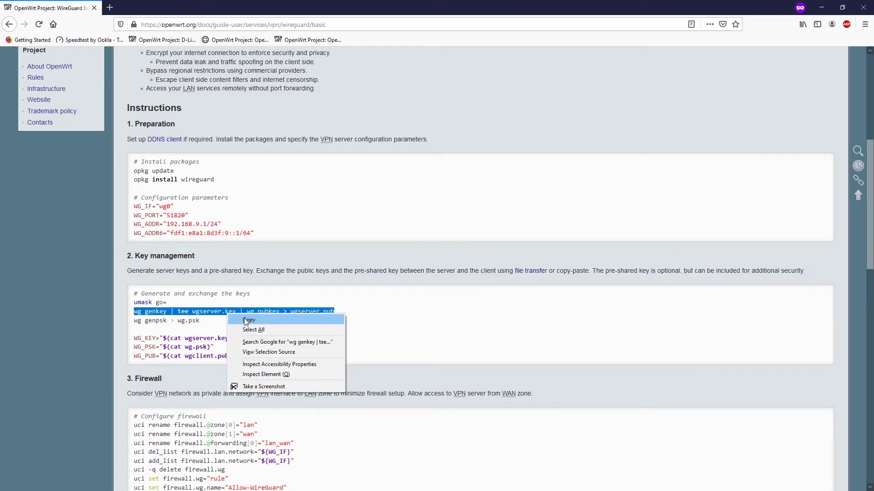
{"action": "left_click", "coordinate": [239, 319]}
{"action": "left_click", "coordinate": [201, 315]}
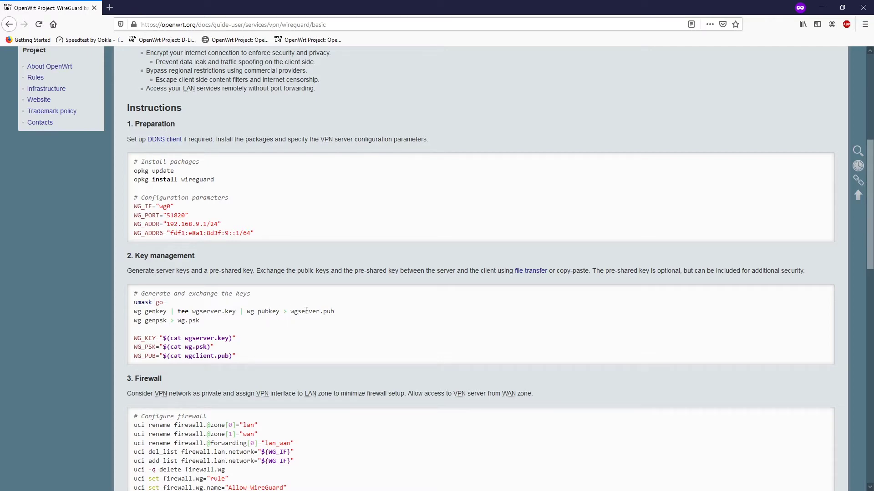
{"action": "key", "text": "alt+Tab"}
{"action": "right_click", "coordinate": [518, 373]}
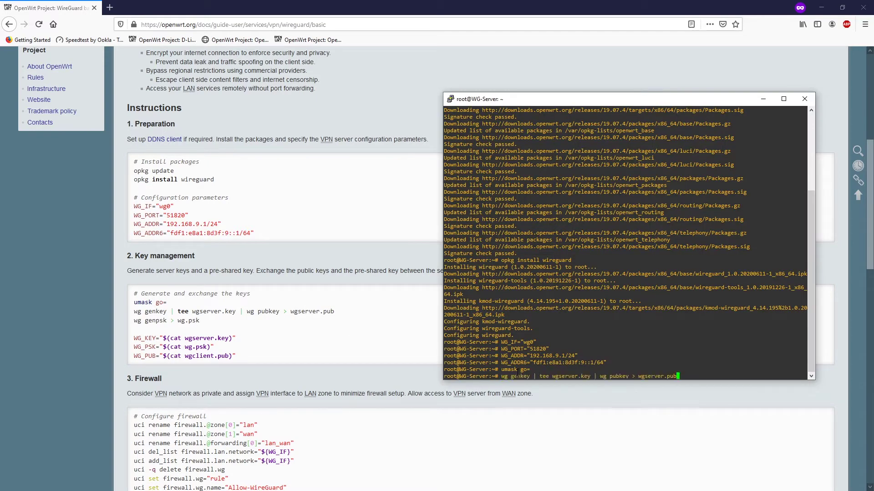
{"action": "key", "text": "Return"}
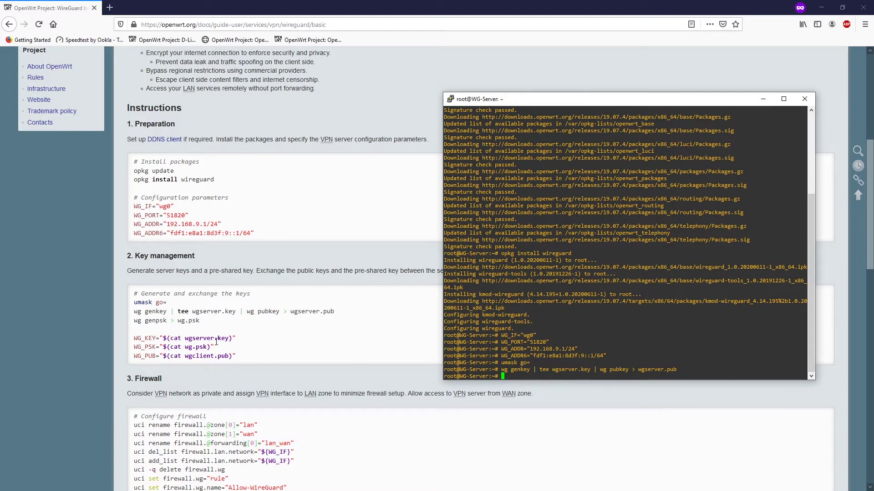
Generate the pre-shared key on WG-Server with the guide's command "wg genpsk > wg.psk".
{"action": "left_click", "coordinate": [208, 326]}
{"action": "left_click_drag", "start_coordinate": [207, 323], "coordinate": [133, 322]}
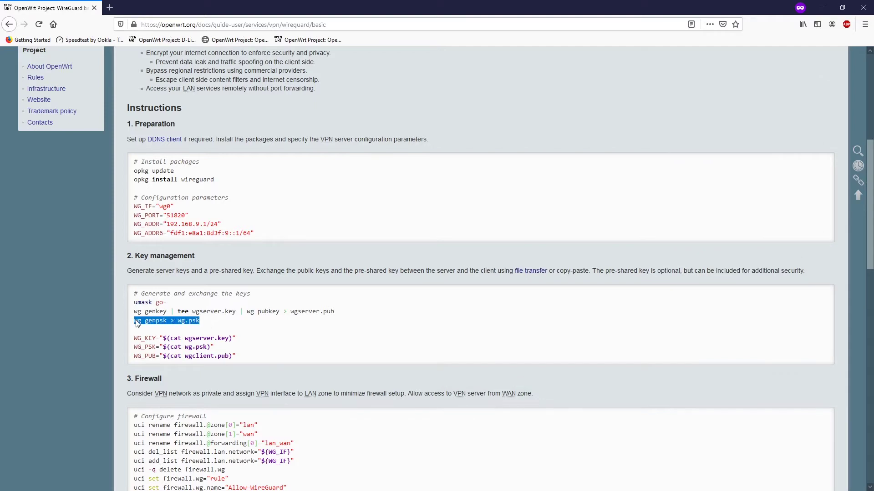
{"action": "left_click", "coordinate": [172, 330]}
{"action": "key", "text": "alt+Tab"}
{"action": "key", "text": "shift+Insert"}
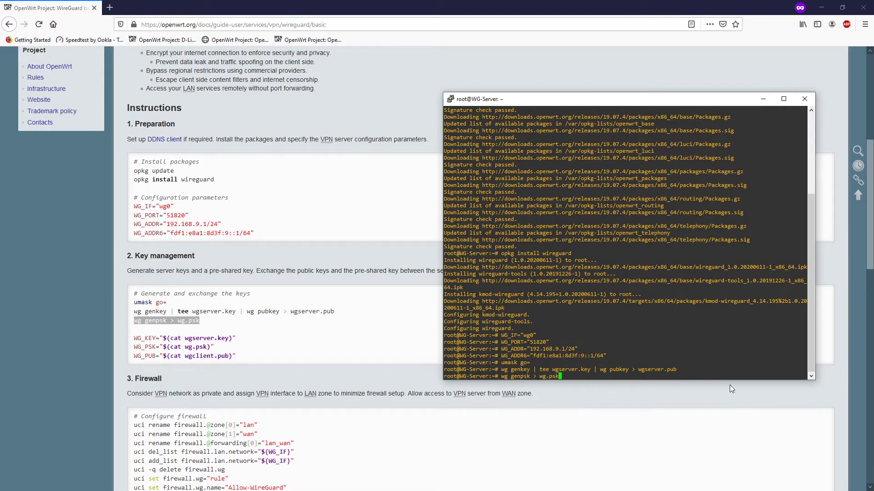
{"action": "key", "text": "Return"}
List the files on WG-Server with "ls" and examine the names of the generated key files.
{"action": "type", "text": "ls"}
{"action": "key", "text": "Return"}
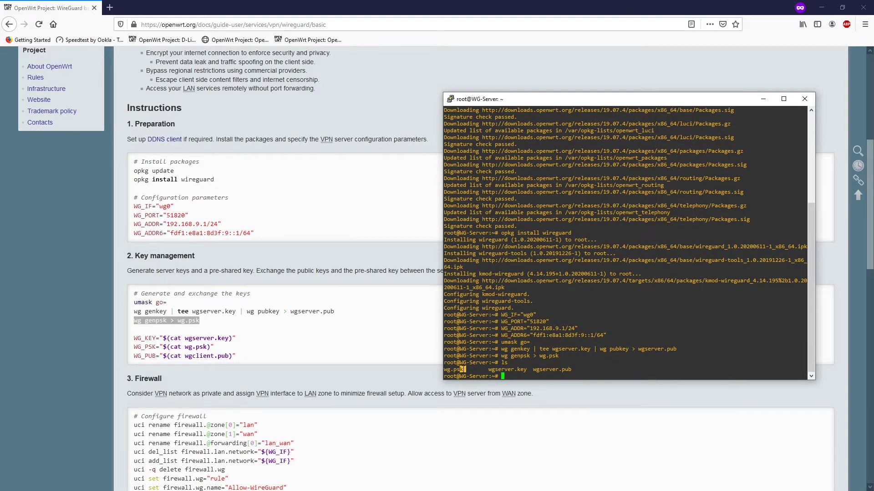
{"action": "left_click_drag", "start_coordinate": [465, 369], "coordinate": [441, 370]}
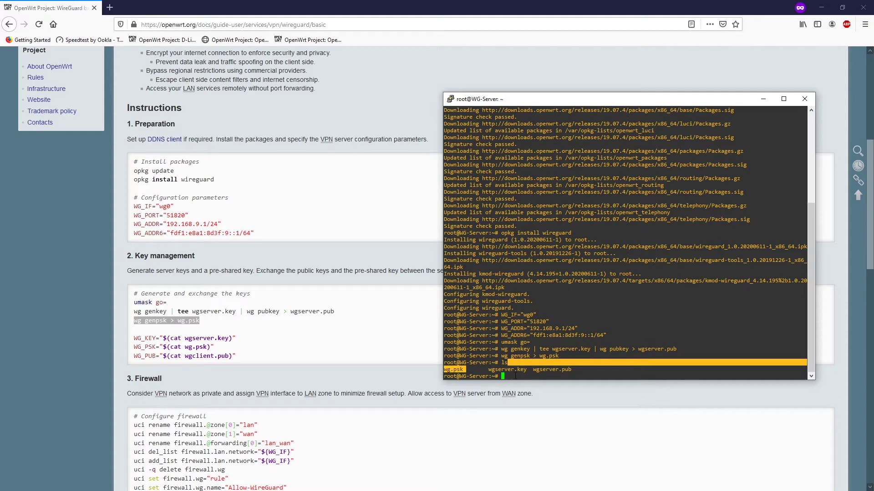
{"action": "left_click", "coordinate": [508, 370]}
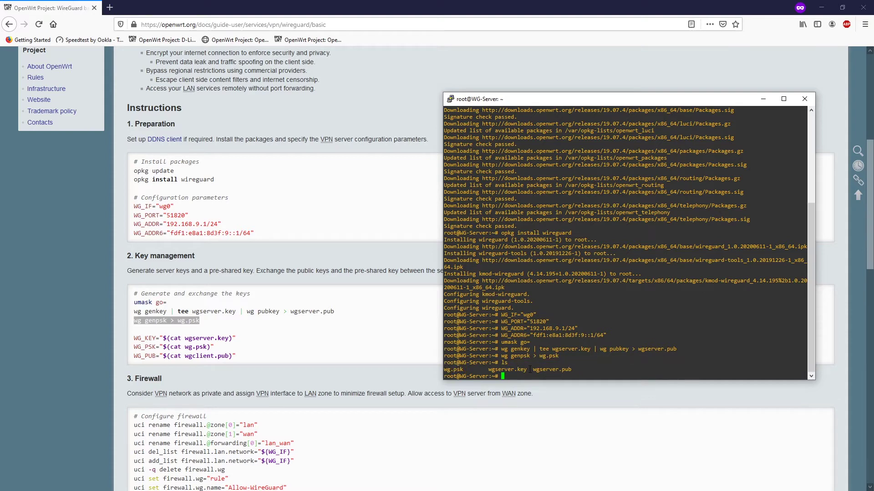
{"action": "left_click_drag", "start_coordinate": [530, 370], "coordinate": [489, 370]}
{"action": "left_click_drag", "start_coordinate": [564, 369], "coordinate": [536, 370]}
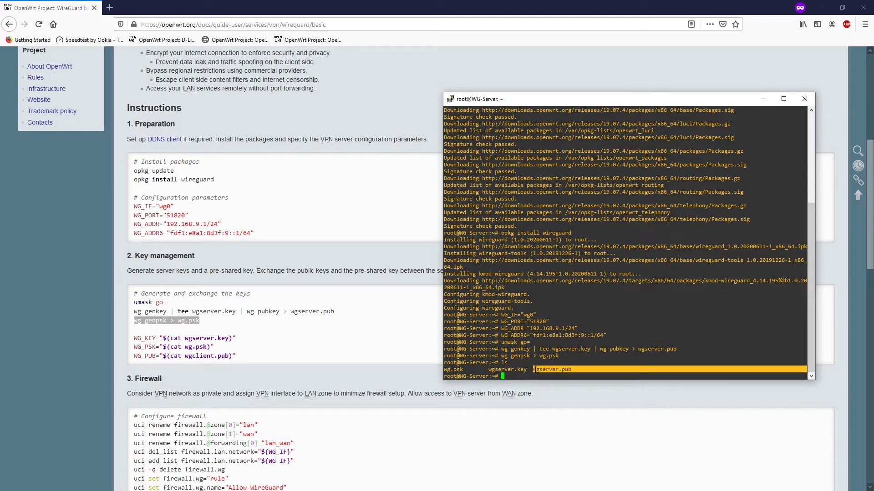
Switch to the WG-Client terminal and refresh its package lists with "opkg update".
{"action": "left_click", "coordinate": [351, 350]}
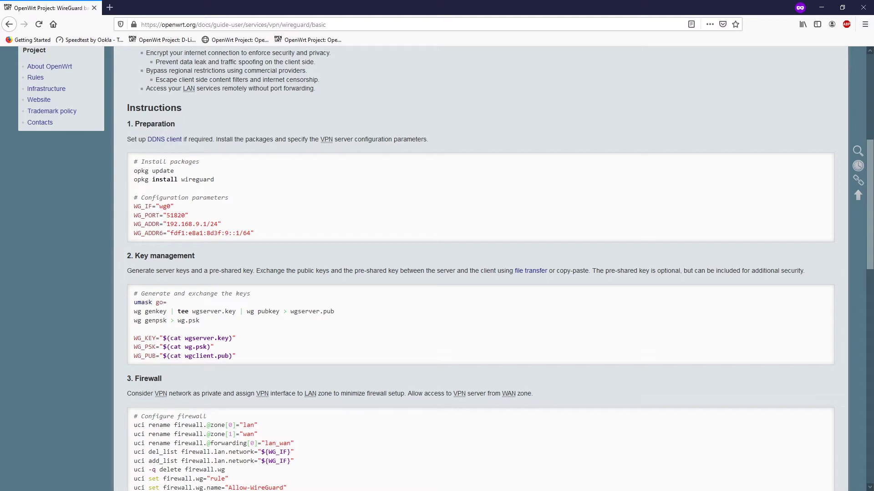
{"action": "key", "text": "alt+Tab"}
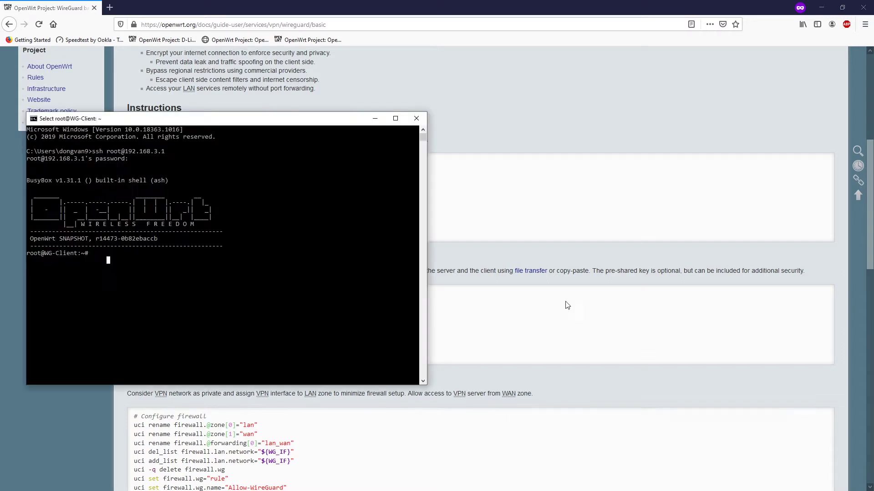
{"action": "left_click", "coordinate": [181, 262]}
{"action": "key", "text": "Escape"}
{"action": "type", "text": "opkg update"}
{"action": "key", "text": "Return"}
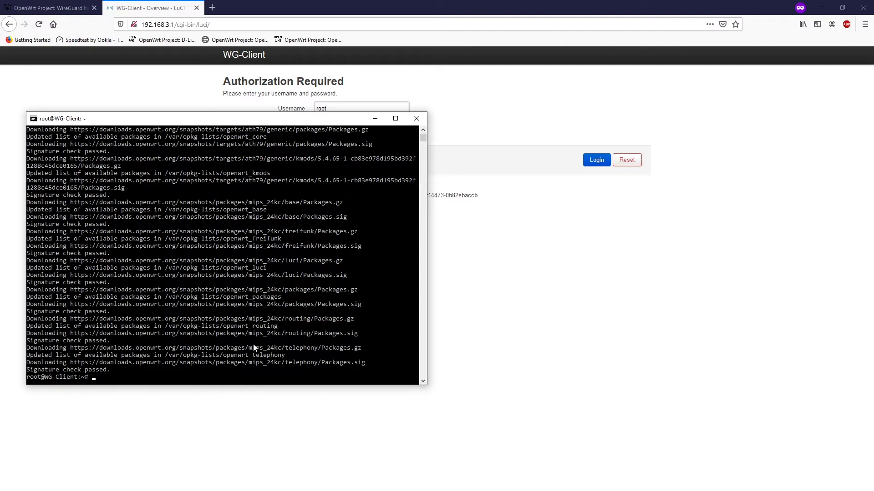
Install the wireguard and luci-app-wireguard packages on WG-Client with opkg.
{"action": "type", "text": "opkg install wireguard"}
{"action": "key", "text": "Return"}
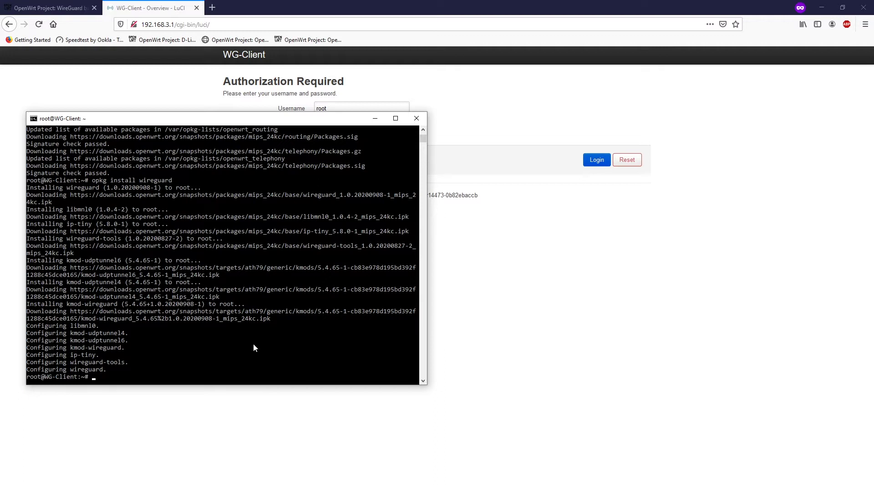
{"action": "type", "text": "opkg install luci-app-wireguard"}
{"action": "key", "text": "Return"}
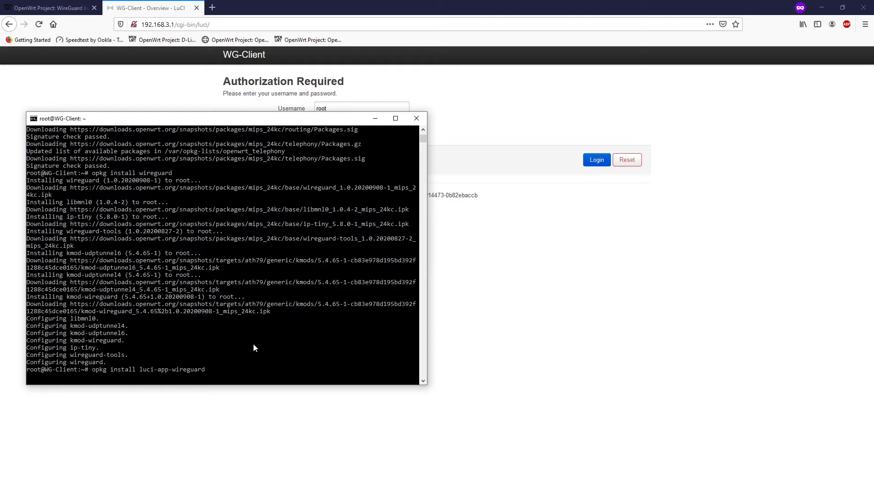
Move the WG-Client terminal clear of the guide's Key management commands and run "umask go=" in it.
{"action": "left_click", "coordinate": [45, 8]}
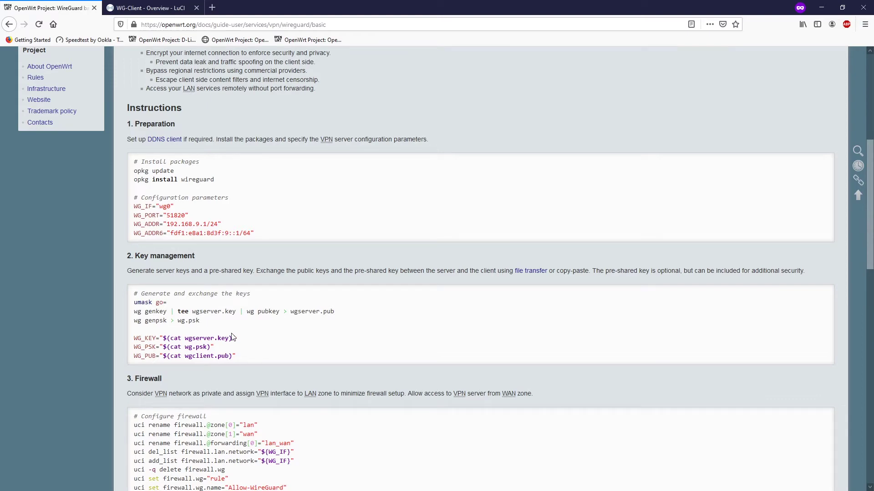
{"action": "key", "text": "alt+Tab"}
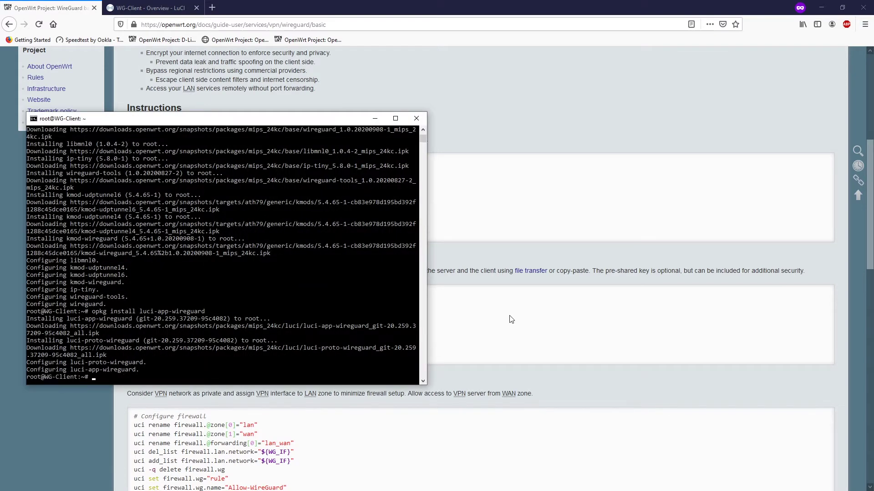
{"action": "left_click", "coordinate": [454, 318]}
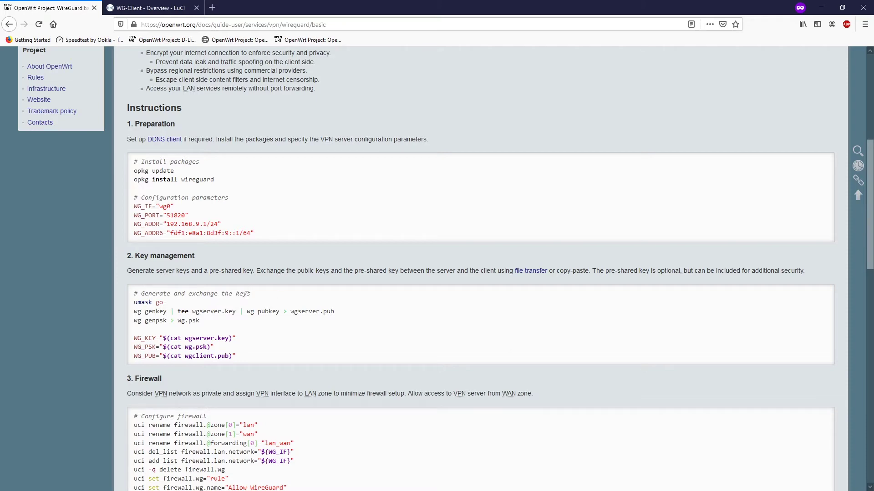
{"action": "key", "text": "alt+Tab"}
{"action": "left_click_drag", "start_coordinate": [208, 129], "coordinate": [587, 79]}
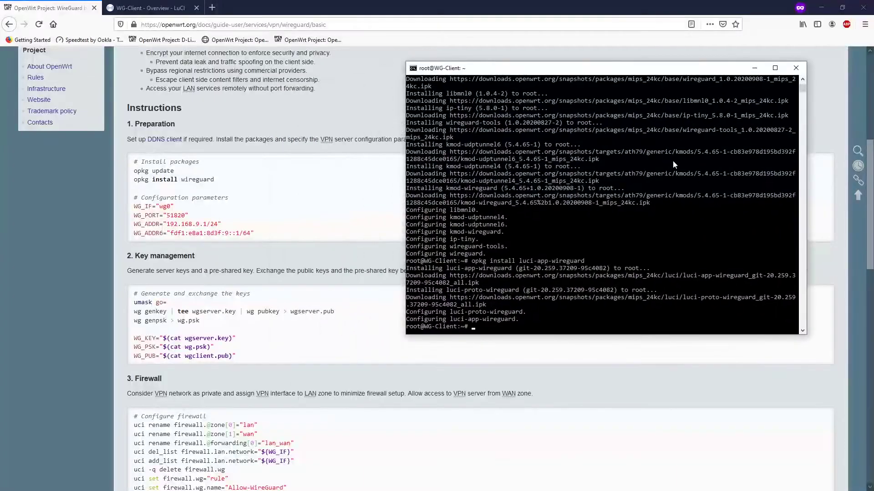
{"action": "left_click", "coordinate": [550, 326]}
{"action": "type", "text": "wg genkey"}
{"action": "key", "text": "ctrl+u"}
{"action": "type", "text": "umask go="}
{"action": "key", "text": "Return"}
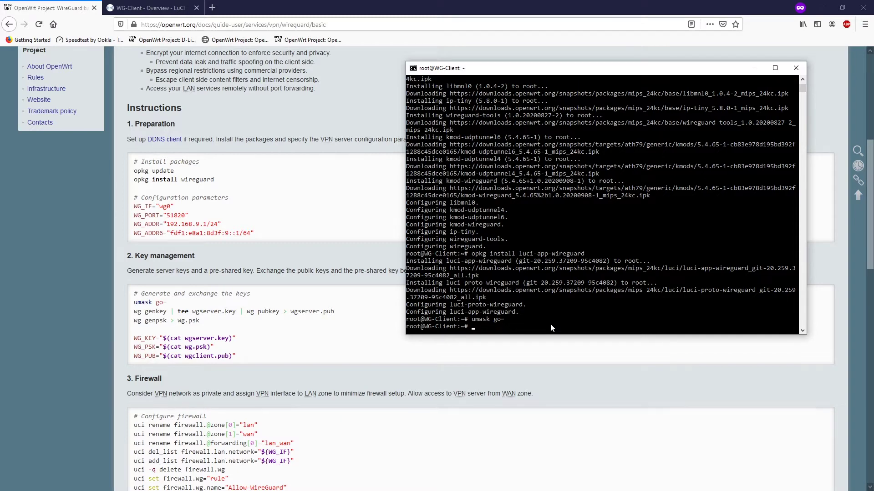
Generate the client key pair on WG-Client with "wg genkey | tee wgclient.key | wg pubkey > wgclient.pub" and list the files.
{"action": "type", "text": "wg genkey | tee wgclient.key | wg"}
{"action": "type", "text": "pubkey > wgclient.pub"}
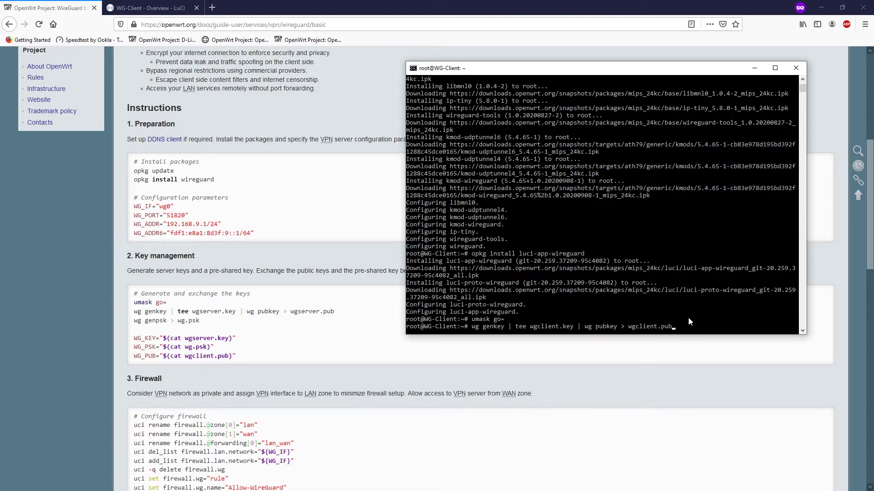
{"action": "key", "text": "Return"}
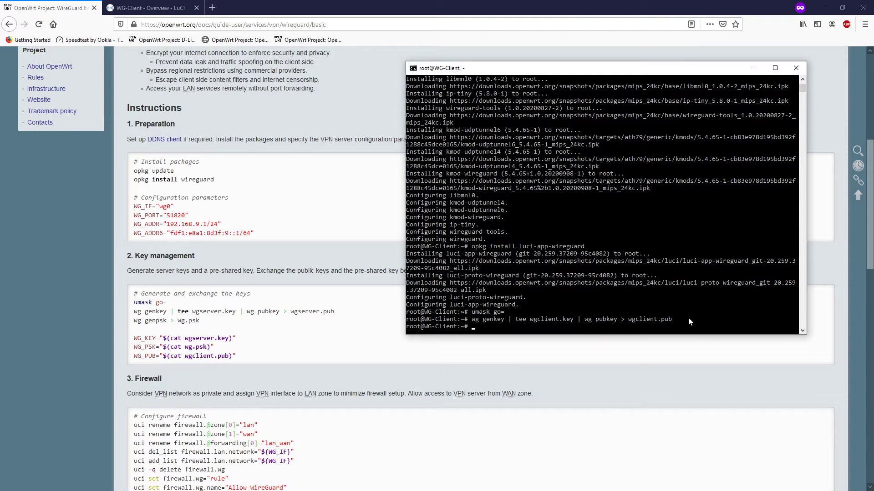
{"action": "type", "text": "ls"}
{"action": "key", "text": "Return"}
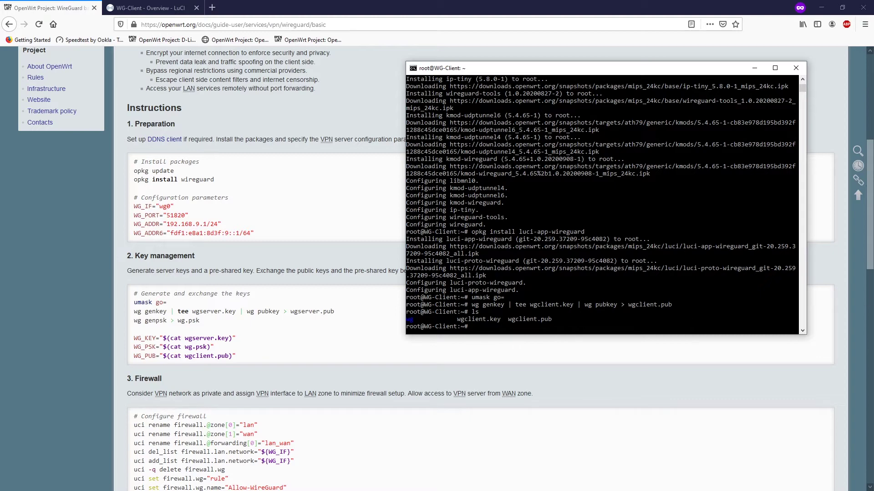
Arrange the WG-Client and WG-Server terminals side by side.
{"action": "left_click_drag", "start_coordinate": [525, 71], "coordinate": [175, 65]}
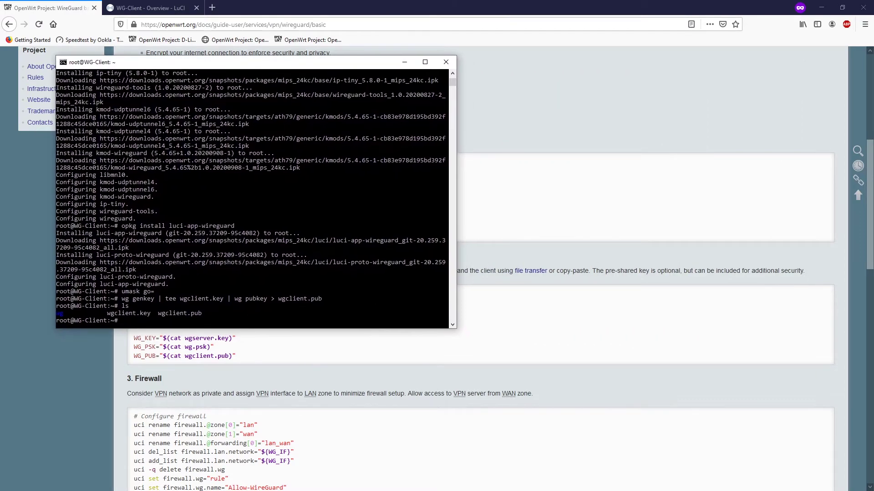
{"action": "key", "text": "alt+Tab"}
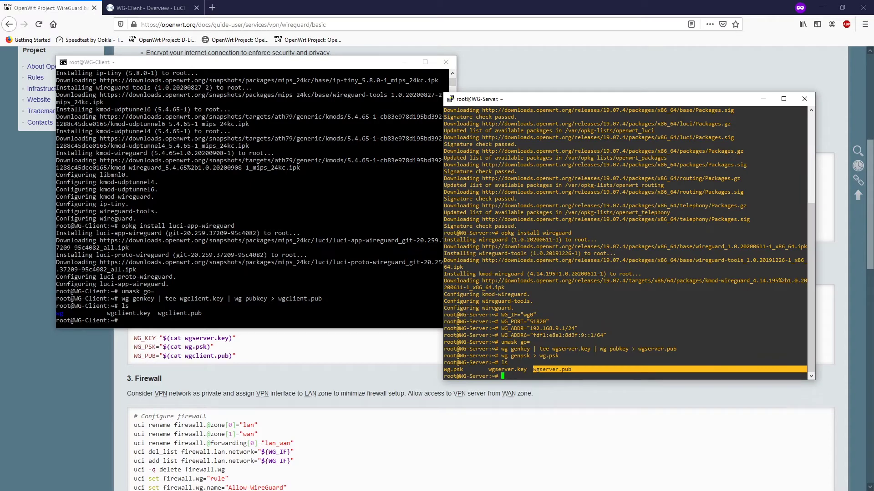
{"action": "left_click_drag", "start_coordinate": [582, 98], "coordinate": [598, 63]}
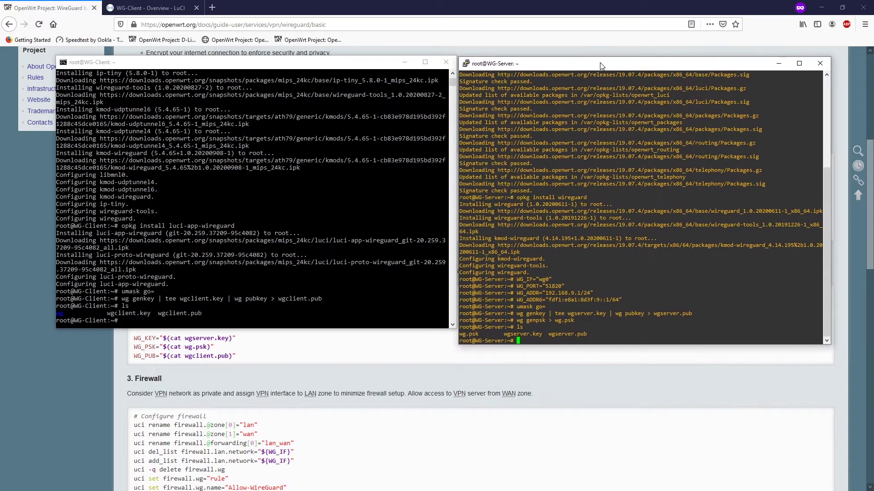
Review the guide's server key pair command, then open a new file named wgclient.pub in nano on WG-Server.
{"action": "left_click", "coordinate": [271, 325]}
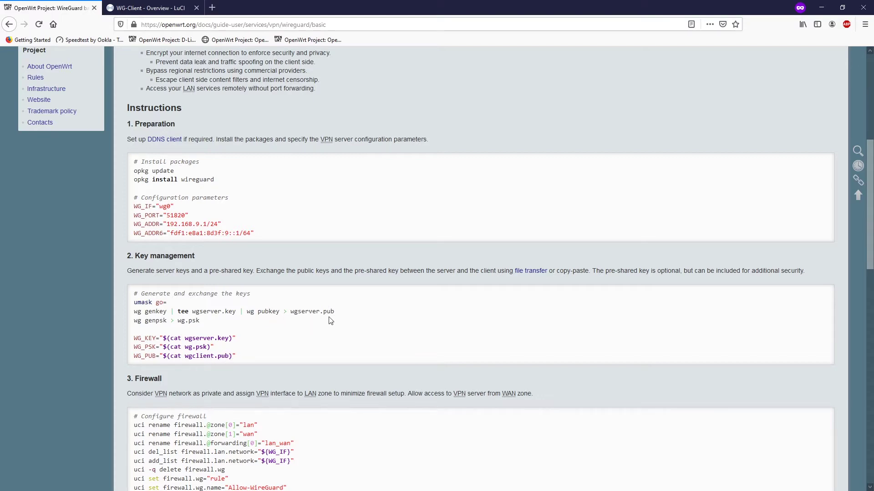
{"action": "left_click_drag", "start_coordinate": [335, 312], "coordinate": [120, 310]}
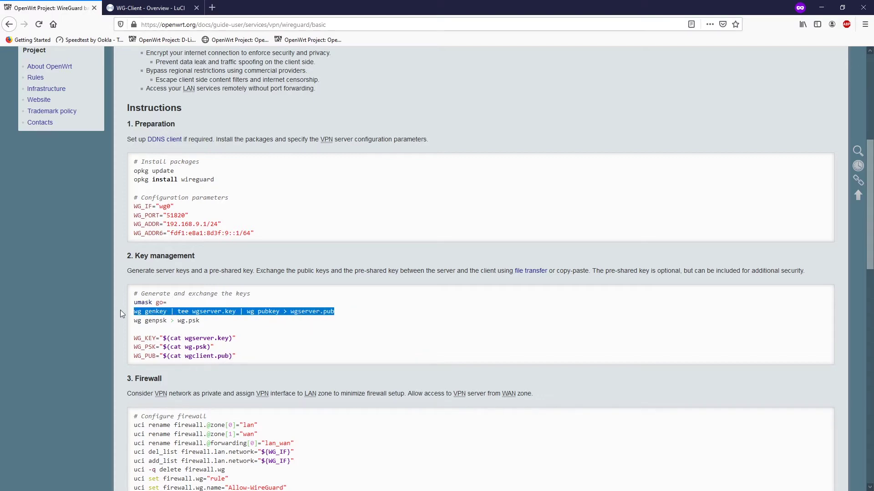
{"action": "left_click", "coordinate": [253, 355]}
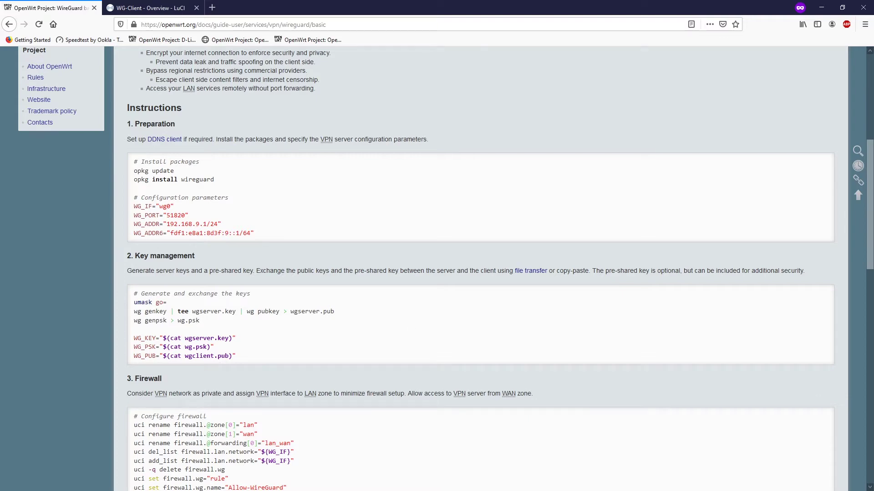
{"action": "key", "text": "alt+Tab"}
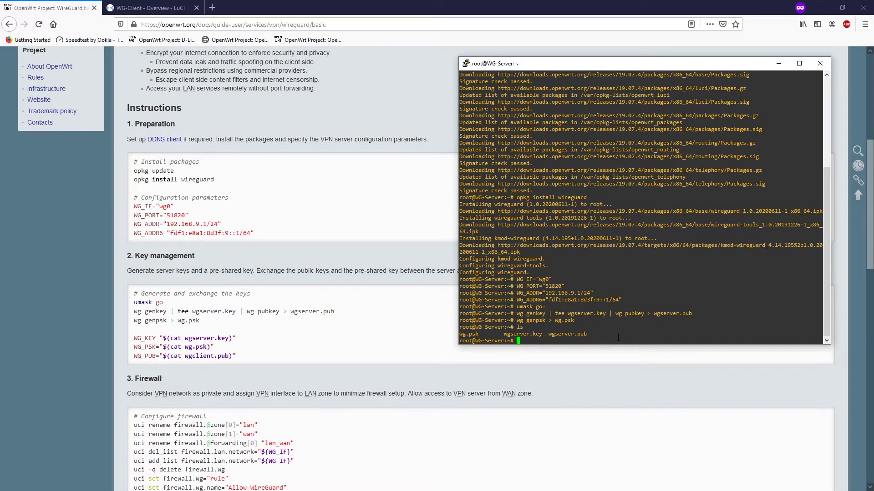
{"action": "type", "text": "nano"}
{"action": "type", "text": "wgclient.pub"}
{"action": "key", "text": "Return"}
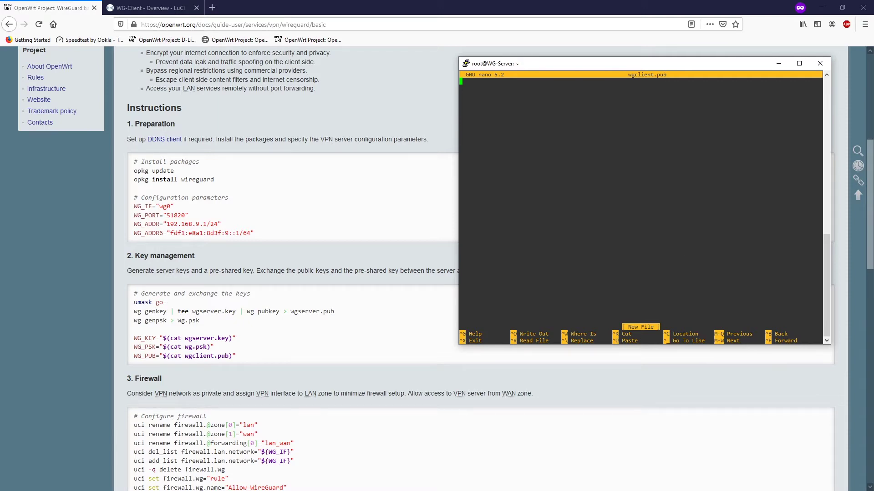
Display wgclient.pub on WG-Client with "cat wgclient.pub" and copy the client's public key.
{"action": "key", "text": "alt+Tab"}
{"action": "left_click", "coordinate": [223, 323]}
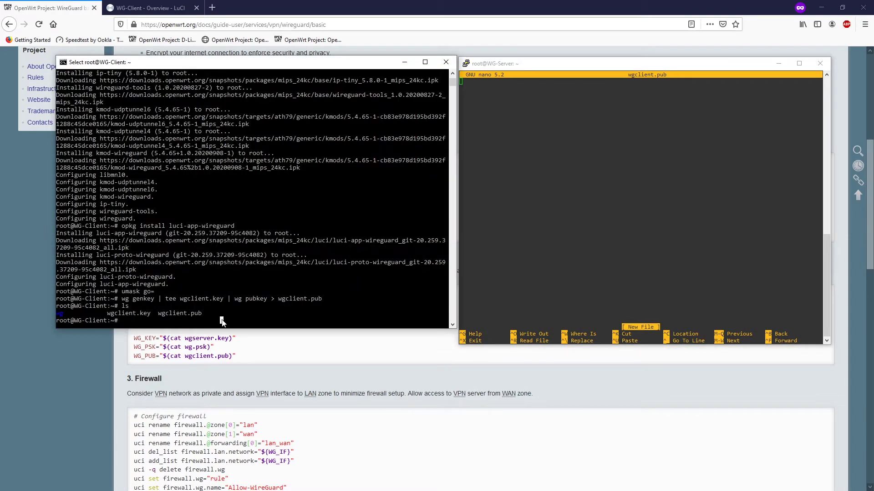
{"action": "left_click", "coordinate": [189, 321]}
{"action": "type", "text": "cat wgclient.pub"}
{"action": "key", "text": "Return"}
{"action": "left_click_drag", "start_coordinate": [220, 315], "coordinate": [53, 316]}
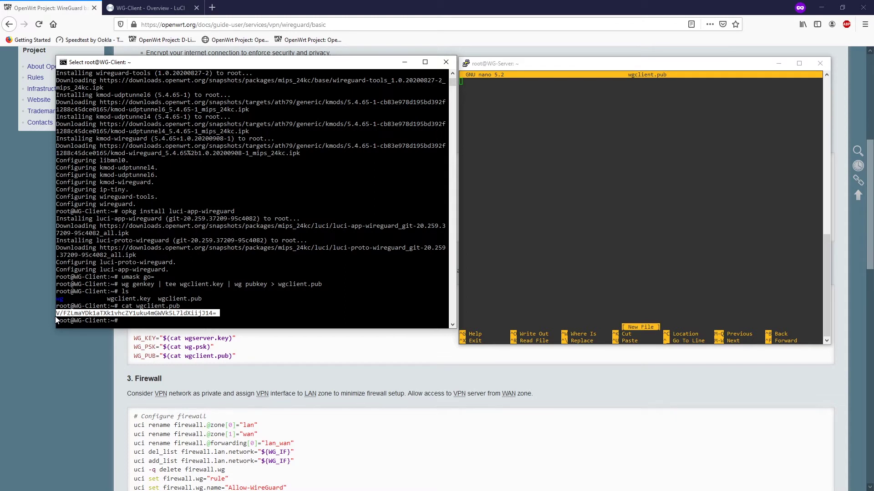
{"action": "right_click", "coordinate": [84, 313]}
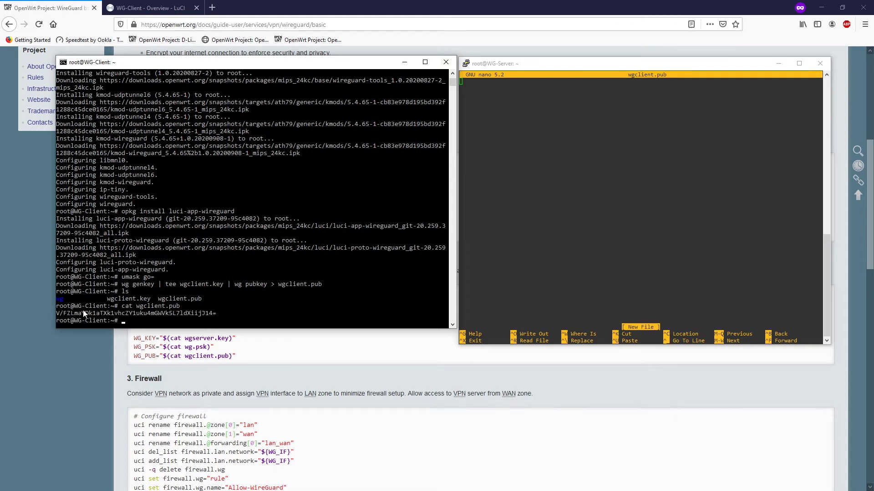
Paste the client's public key into wgclient.pub on WG-Server, save and close the file, and list the directory's files.
{"action": "left_click", "coordinate": [508, 151]}
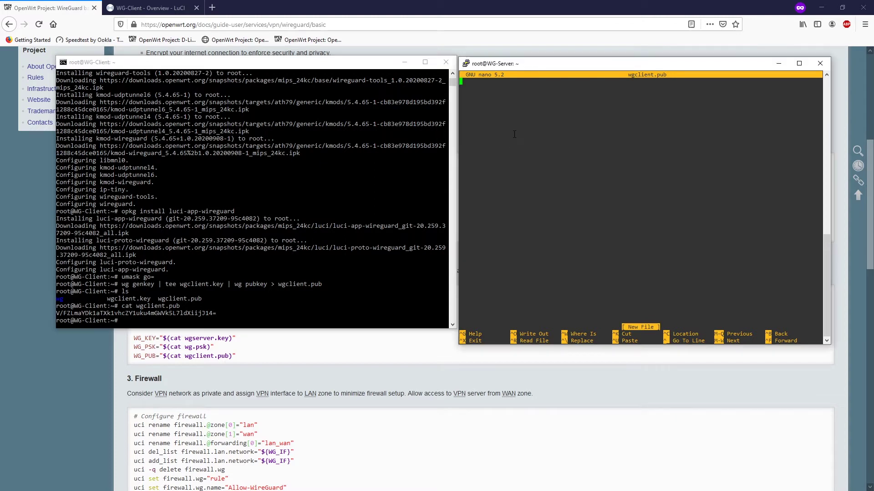
{"action": "right_click", "coordinate": [470, 92]}
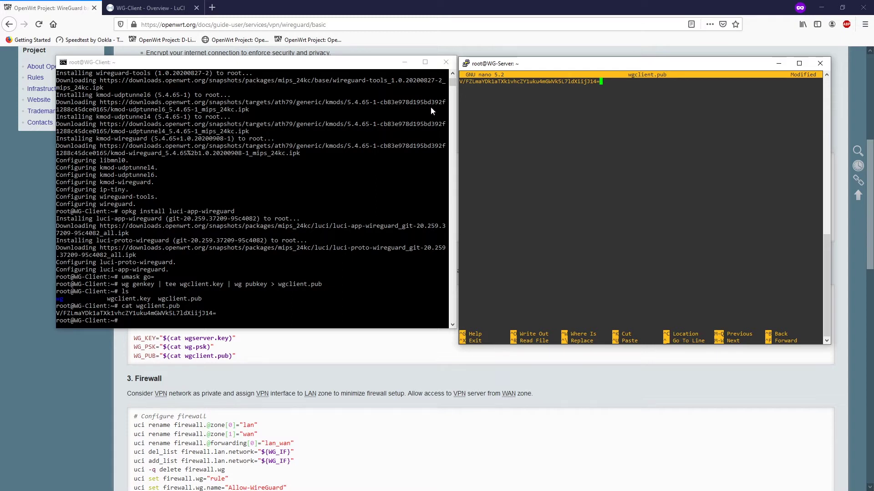
{"action": "key", "text": "ctrl+x"}
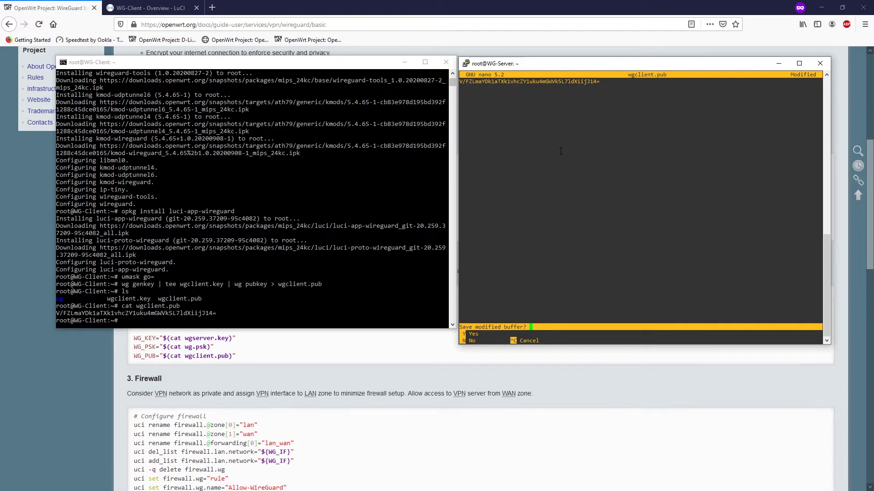
{"action": "key", "text": "y"}
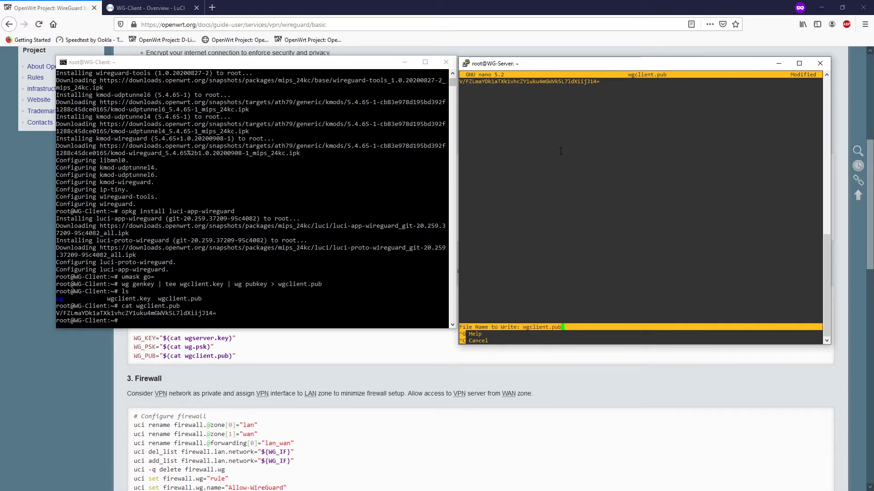
{"action": "key", "text": "Return"}
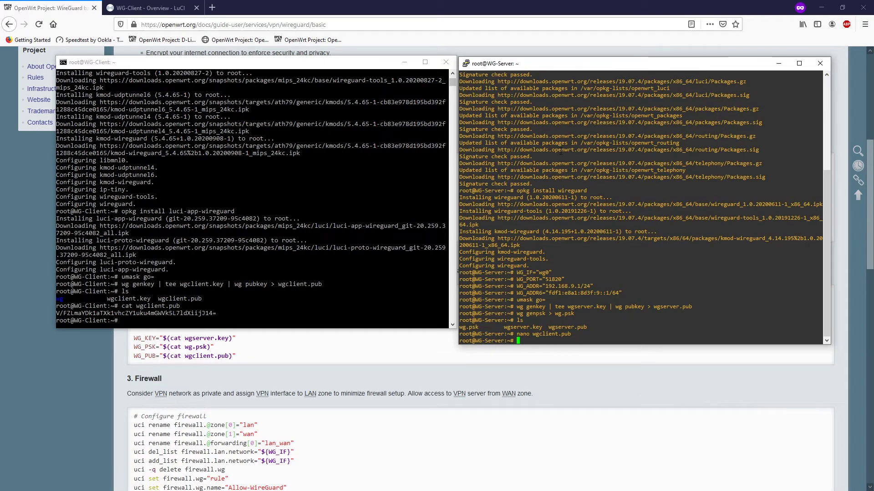
{"action": "type", "text": "ls"}
{"action": "key", "text": "Return"}
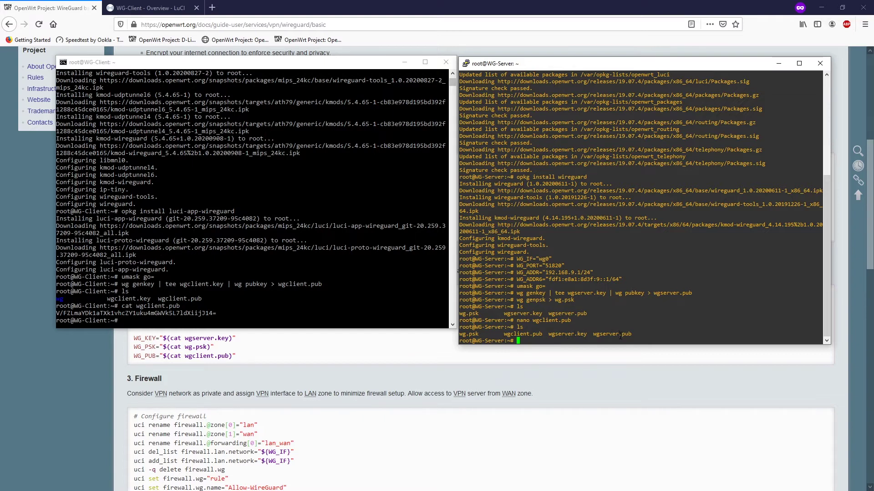
Copy the WG_KEY, WG_PSK and WG_PUB assignments from the guide's Key management section and run them on WG-Server.
{"action": "left_click", "coordinate": [622, 394]}
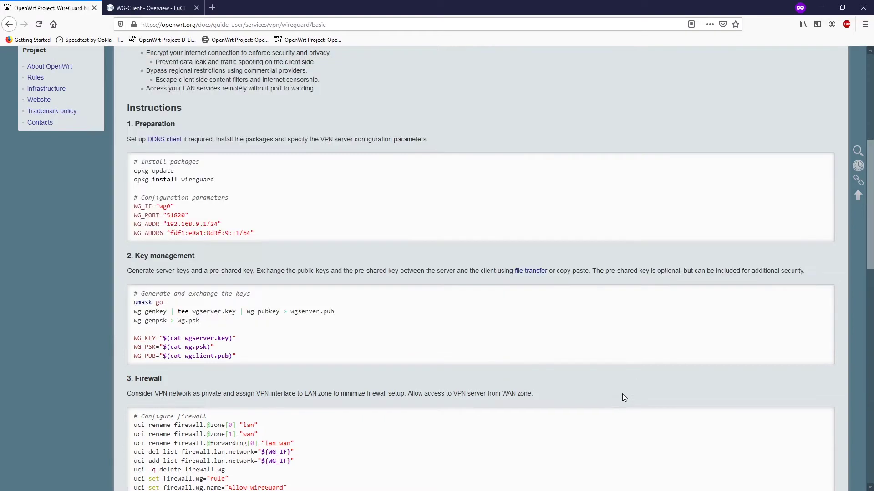
{"action": "scroll", "coordinate": [328, 334], "scroll_direction": "down", "scroll_amount": 2}
{"action": "left_click_drag", "start_coordinate": [198, 307], "coordinate": [135, 291]}
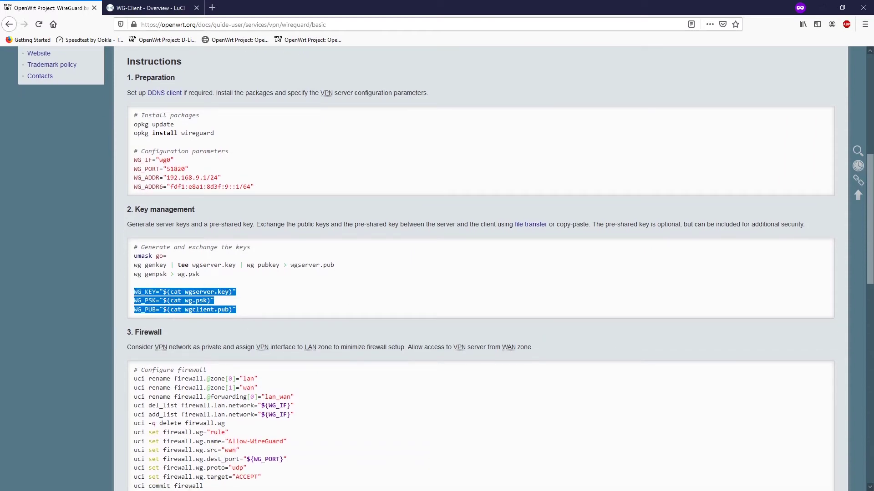
{"action": "key", "text": "alt+Tab"}
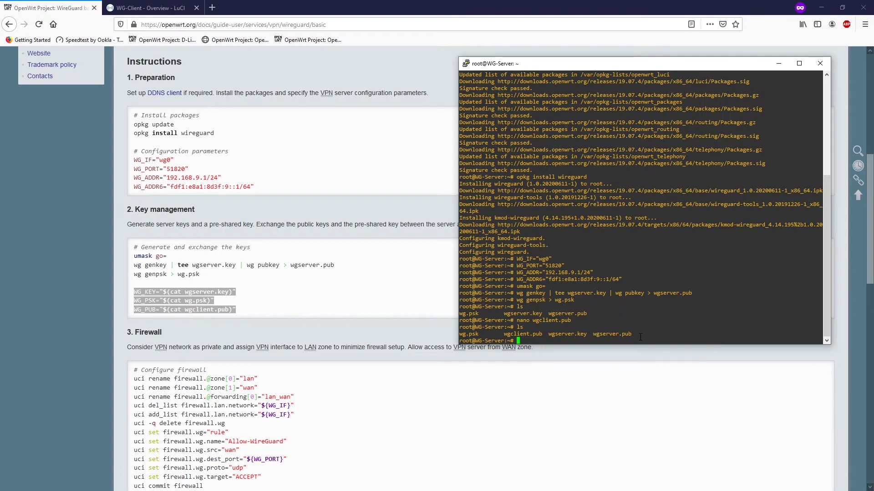
{"action": "right_click", "coordinate": [637, 338]}
{"action": "key", "text": "Return"}
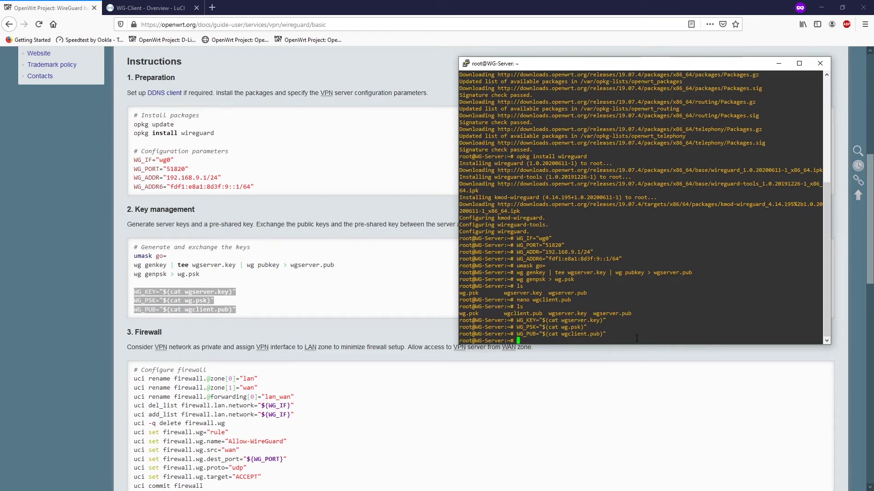
Copy the guide's Configure firewall uci commands, from the zone renames through firewall.wg.target="ACCEPT", and run them on WG-Server.
{"action": "left_click", "coordinate": [331, 396]}
{"action": "scroll", "coordinate": [335, 395], "scroll_direction": "down", "scroll_amount": 3}
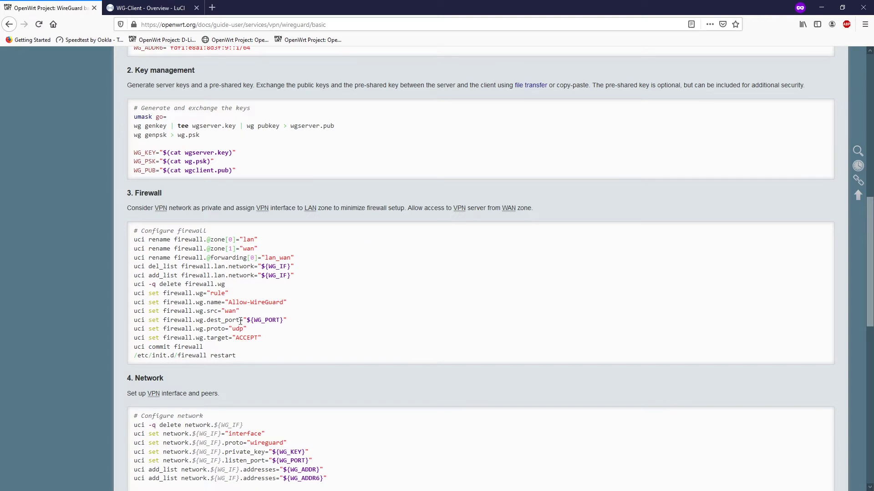
{"action": "left_click_drag", "start_coordinate": [262, 339], "coordinate": [133, 240]}
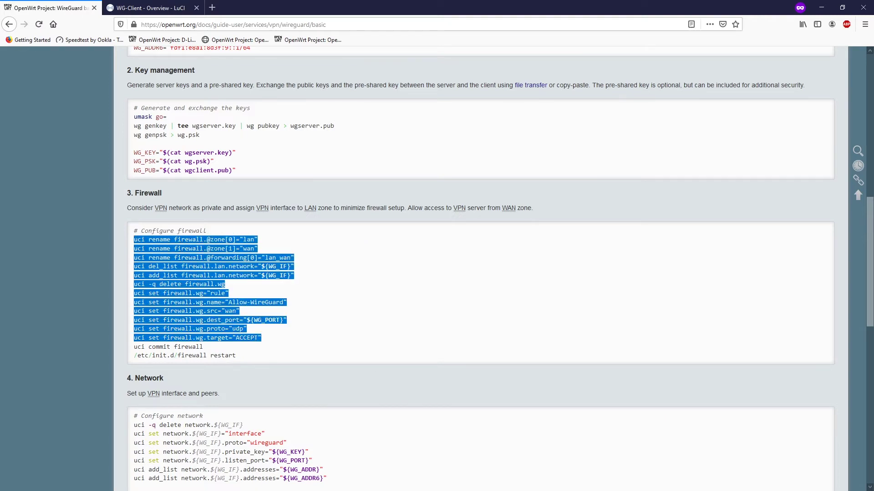
{"action": "key", "text": "alt+Tab"}
{"action": "key", "text": "shift+Insert"}
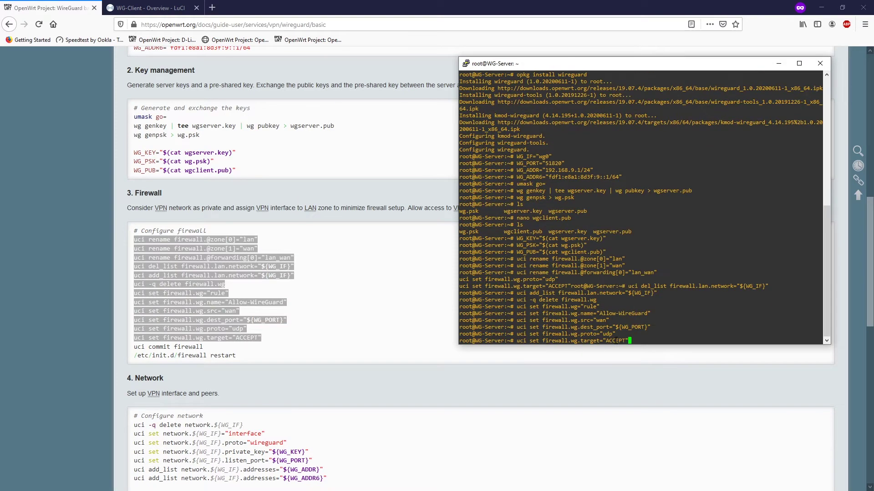
{"action": "key", "text": "Return"}
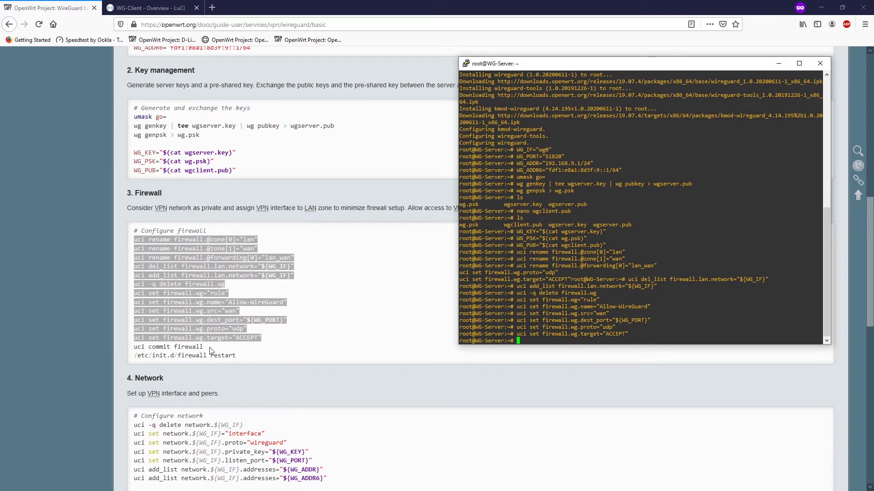
Run "uci commit firewall" and "/etc/init.d/firewall restart" from the guide on WG-Server.
{"action": "key", "text": "alt+Tab"}
{"action": "left_click_drag", "start_coordinate": [209, 347], "coordinate": [133, 347]}
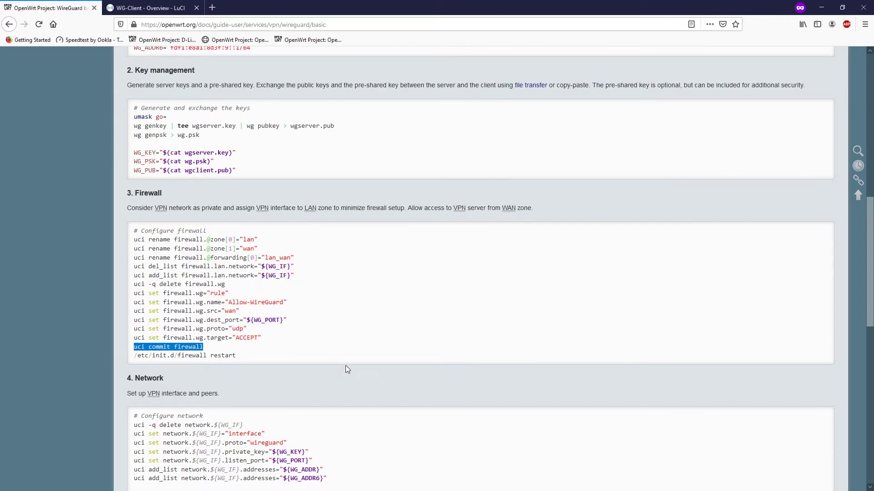
{"action": "key", "text": "alt+Tab"}
{"action": "right_click", "coordinate": [542, 339]}
{"action": "key", "text": "Return"}
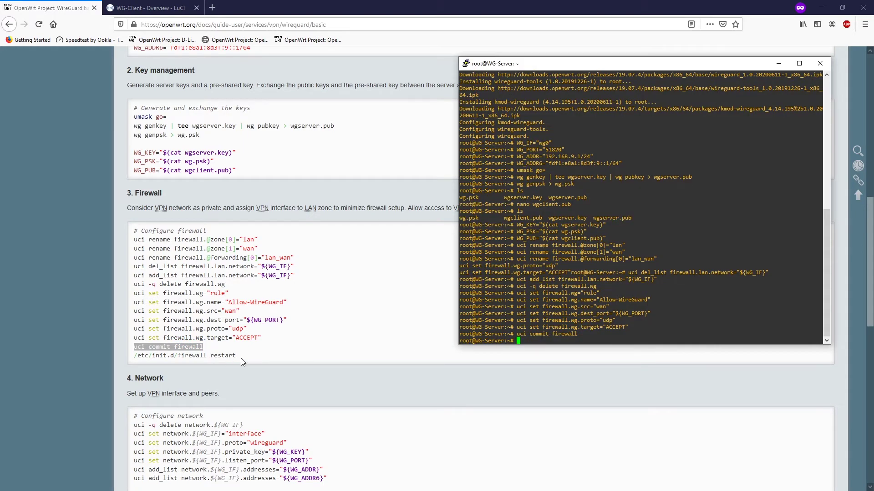
{"action": "key", "text": "alt+Tab"}
{"action": "left_click_drag", "start_coordinate": [247, 355], "coordinate": [133, 354]}
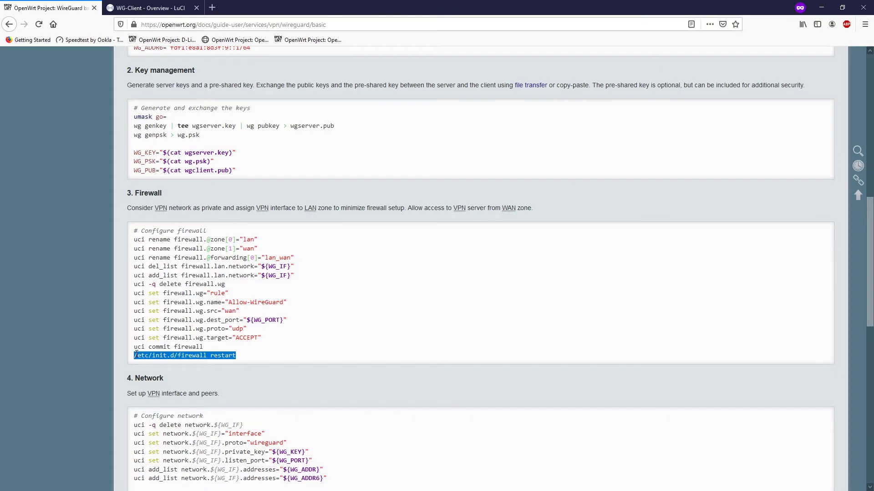
{"action": "key", "text": "alt+Tab"}
{"action": "right_click", "coordinate": [582, 343]}
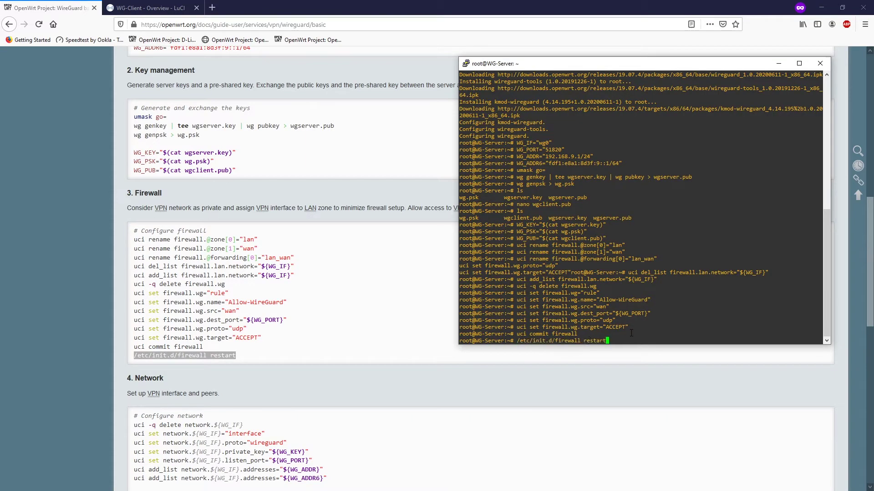
{"action": "key", "text": "Return"}
Copy the guide's Configure network and Add VPN peers commands, through the allowed_ips entries, and run them on WG-Server.
{"action": "left_click", "coordinate": [359, 456]}
{"action": "scroll", "coordinate": [432, 421], "scroll_direction": "down", "scroll_amount": 3}
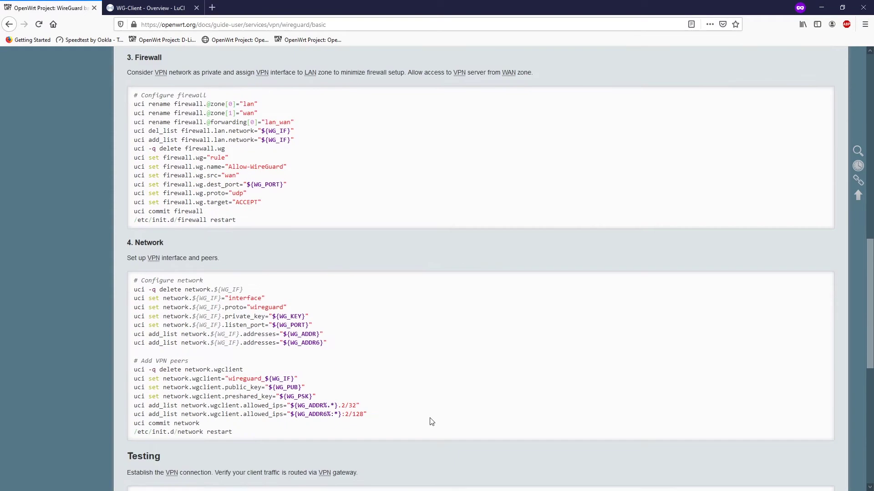
{"action": "scroll", "coordinate": [431, 422], "scroll_direction": "down", "scroll_amount": 1}
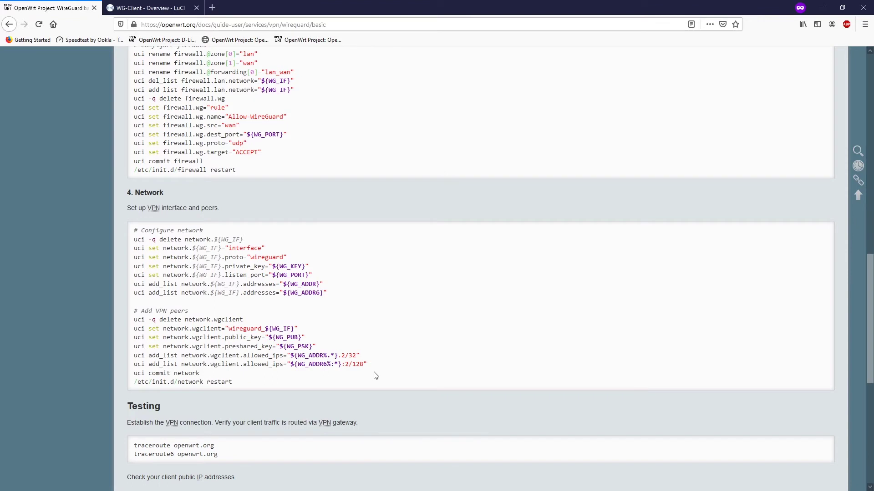
{"action": "left_click_drag", "start_coordinate": [250, 385], "coordinate": [145, 248]}
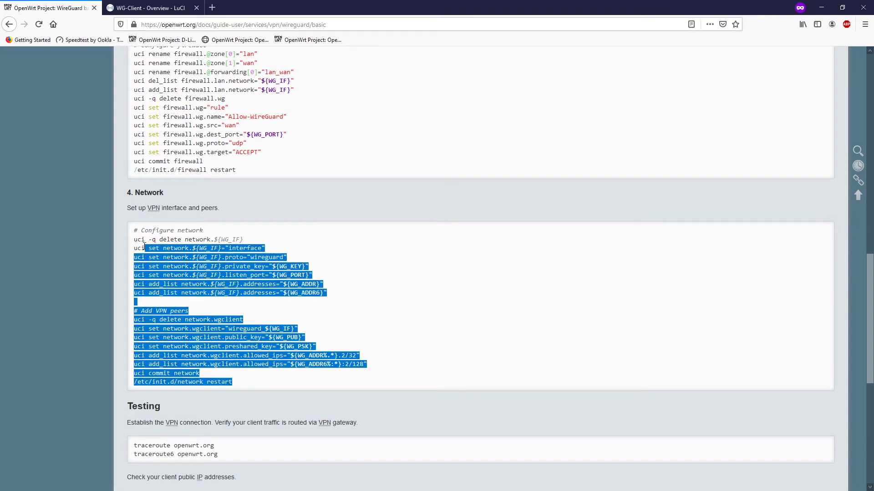
{"action": "left_click", "coordinate": [226, 273]}
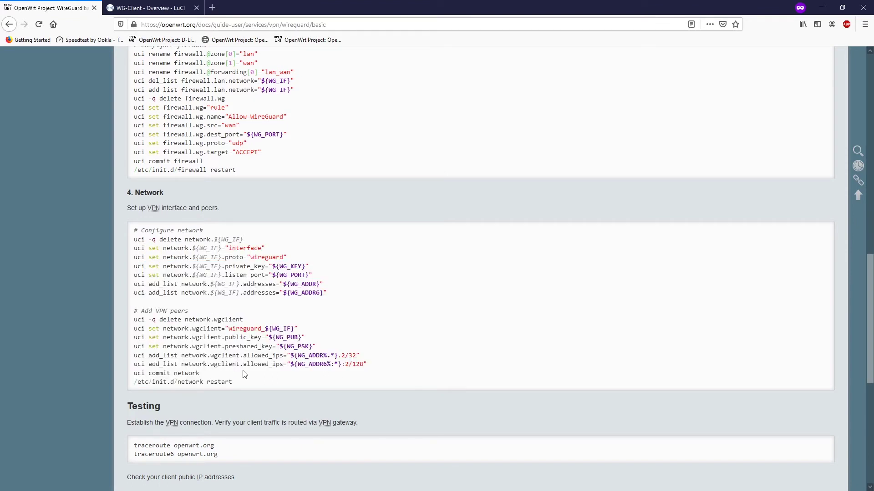
{"action": "left_click_drag", "start_coordinate": [373, 367], "coordinate": [133, 242]}
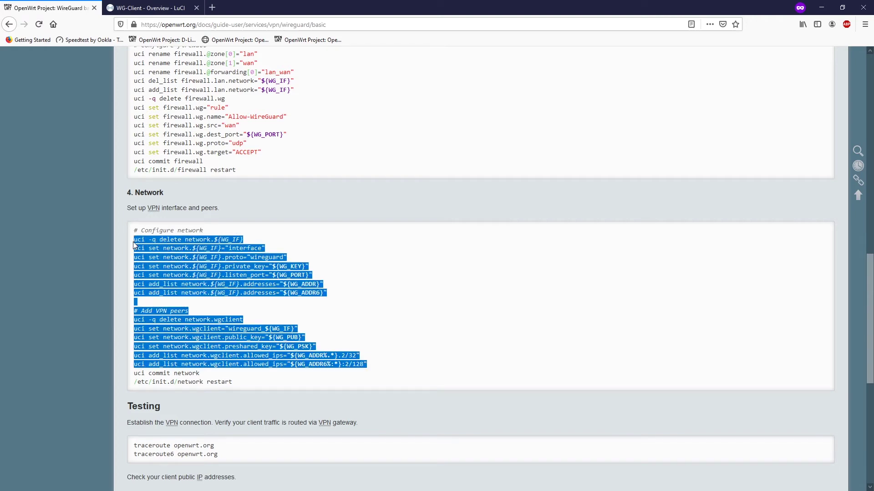
{"action": "key", "text": "ctrl+c"}
{"action": "key", "text": "alt+Tab"}
{"action": "right_click", "coordinate": [539, 344]}
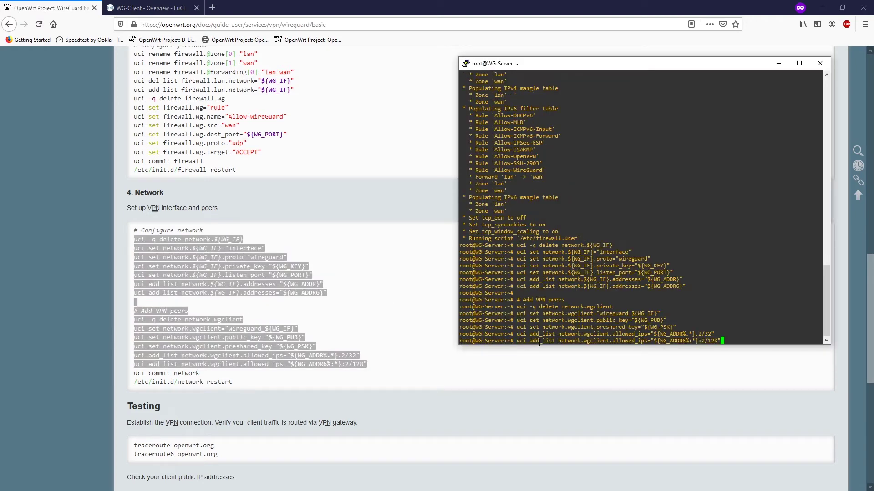
{"action": "key", "text": "Return"}
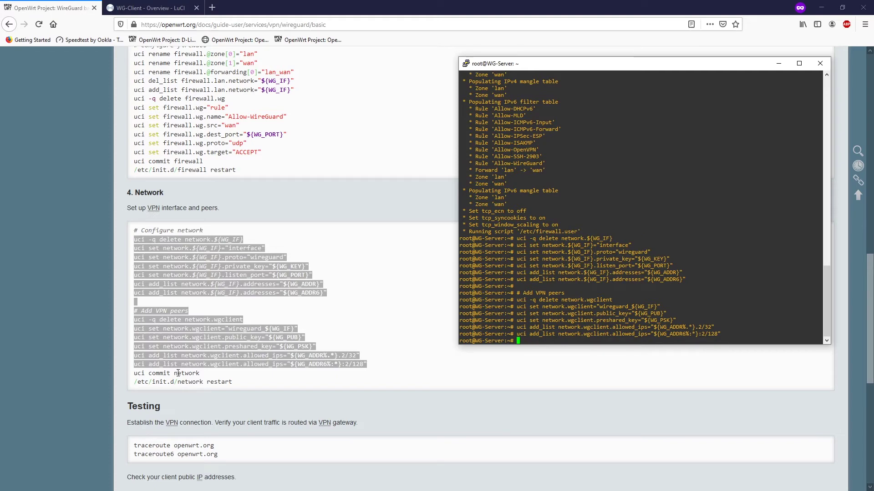
Run "uci commit network" and "/etc/init.d/network restart" from the guide on WG-Server.
{"action": "key", "text": "alt+Tab"}
{"action": "left_click_drag", "start_coordinate": [209, 376], "coordinate": [251, 378]}
{"action": "key", "text": "ctrl+c"}
{"action": "key", "text": "alt+Tab"}
{"action": "right_click", "coordinate": [597, 339]}
{"action": "key", "text": "Return"}
{"action": "key", "text": "ctrl+c"}
{"action": "key", "text": "alt+Tab"}
{"action": "right_click", "coordinate": [567, 342]}
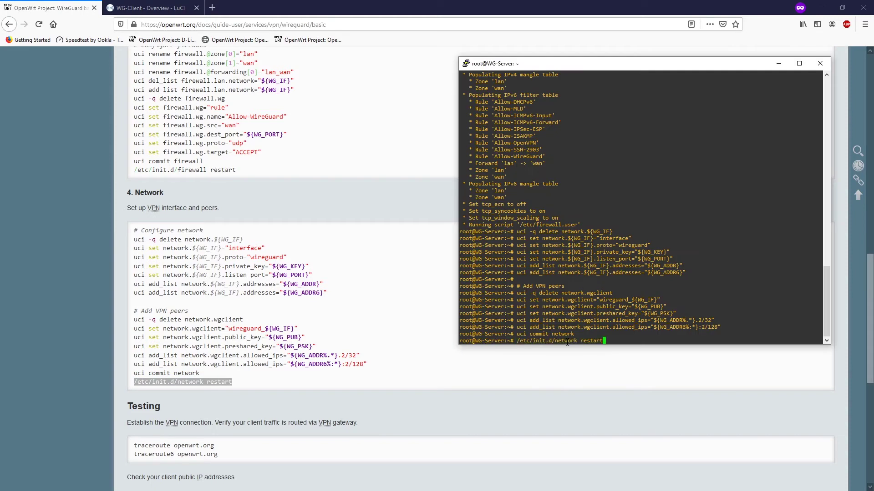
{"action": "key", "text": "Return"}
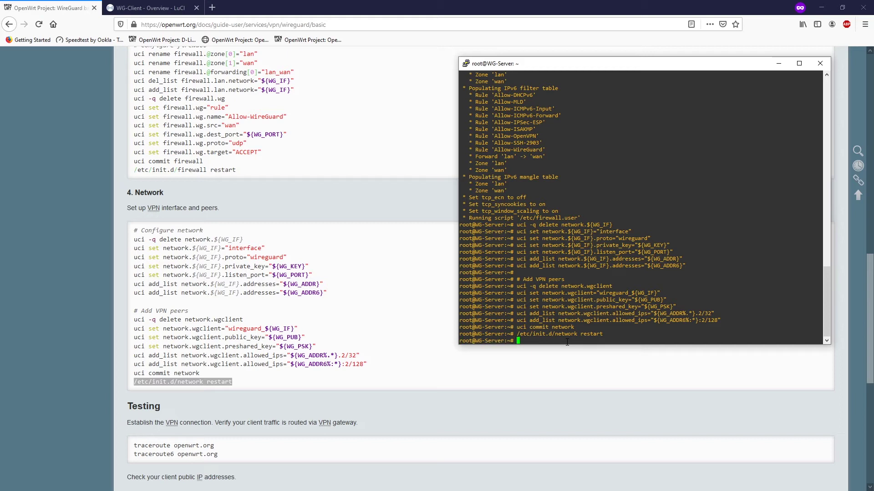
Display WG-Server's network configuration with "uci show network" and examine the wg0 and wgclient entries.
{"action": "key", "text": "Return"}
{"action": "key", "text": "Return"}
{"action": "key", "text": "Return"}
{"action": "key", "text": "Return"}
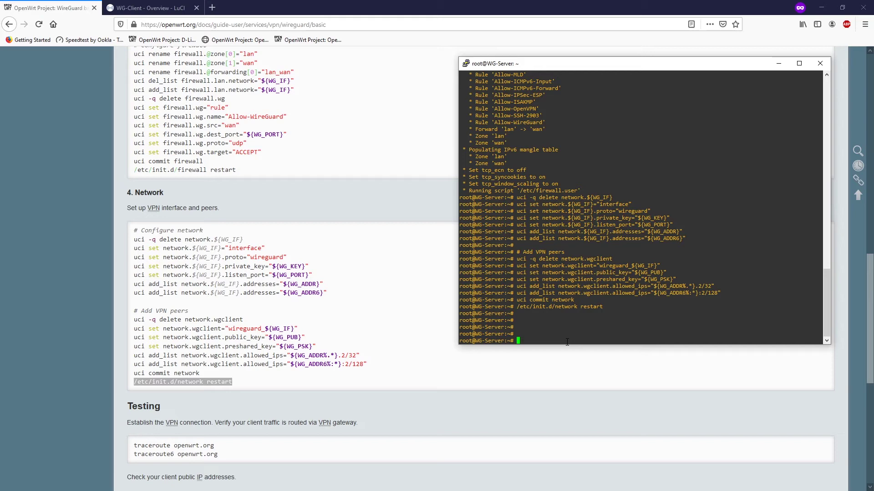
{"action": "type", "text": "uci show network"}
{"action": "key", "text": "Return"}
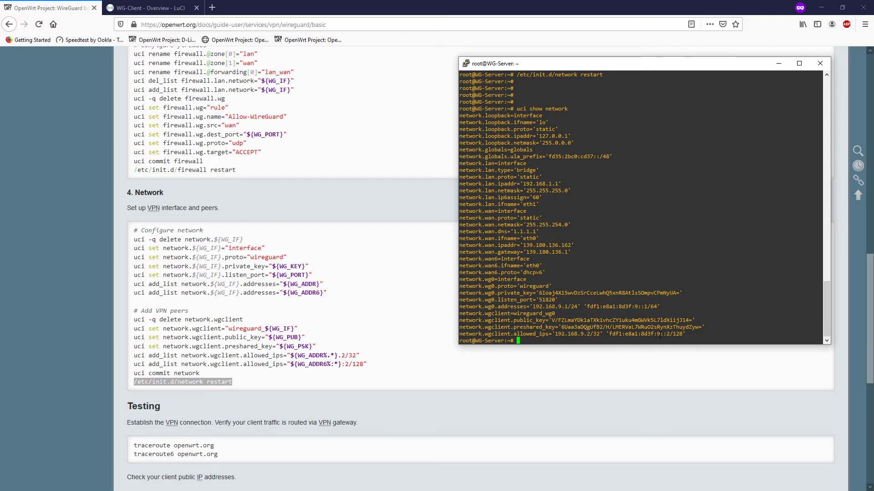
{"action": "left_click_drag", "start_coordinate": [819, 336], "coordinate": [461, 335]}
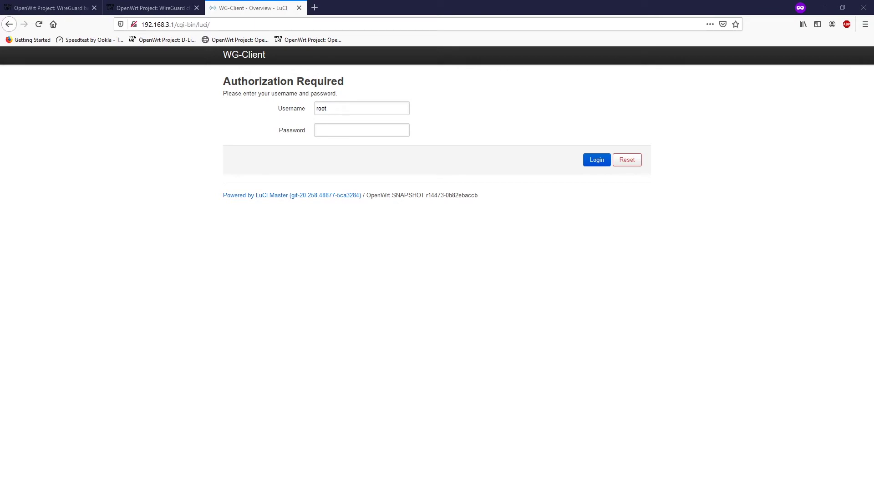
Log in to WG-Client's LuCI interface as root with the saved account password.
{"action": "left_click", "coordinate": [355, 129]}
{"action": "key", "text": "Down"}
{"action": "key", "text": "Return"}
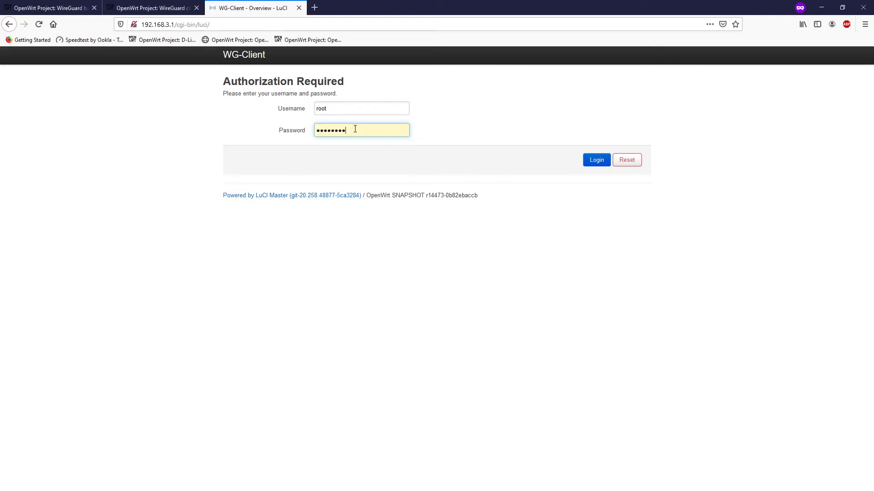
{"action": "left_click", "coordinate": [591, 160]}
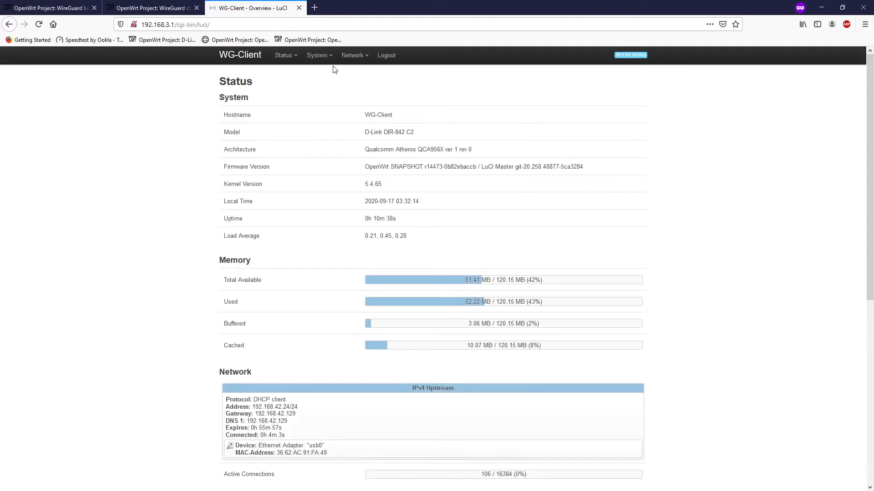
Open the OpenWrt WireGuard client guide and review it down to the Preparation and Key management instructions.
{"action": "left_click", "coordinate": [108, 8]}
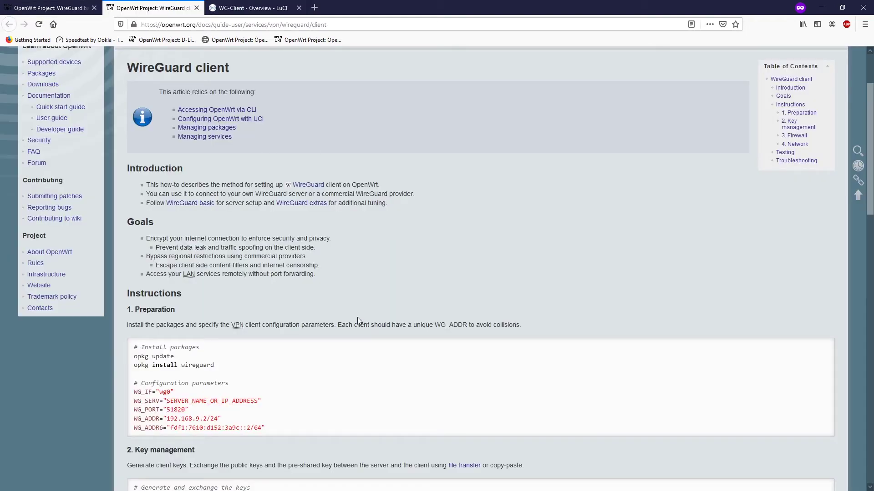
{"action": "scroll", "coordinate": [357, 318], "scroll_direction": "down", "scroll_amount": 3}
{"action": "scroll", "coordinate": [254, 125], "scroll_direction": "up", "scroll_amount": 5}
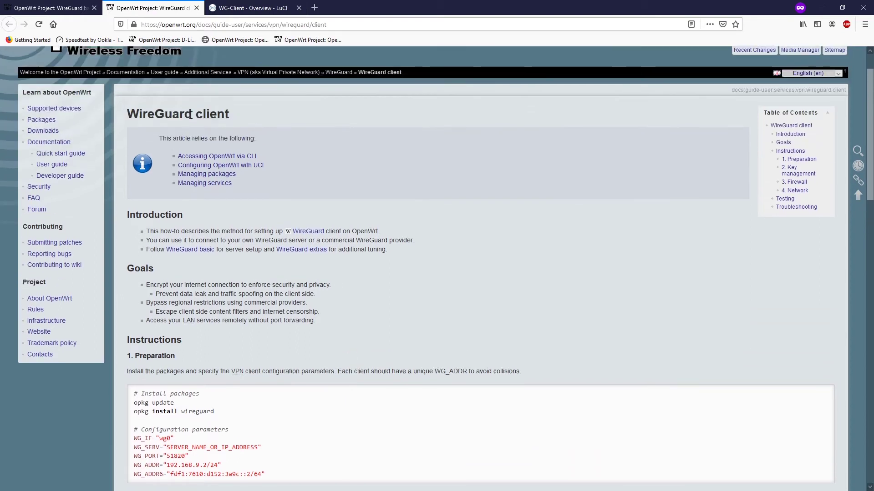
{"action": "left_click_drag", "start_coordinate": [130, 110], "coordinate": [242, 113]}
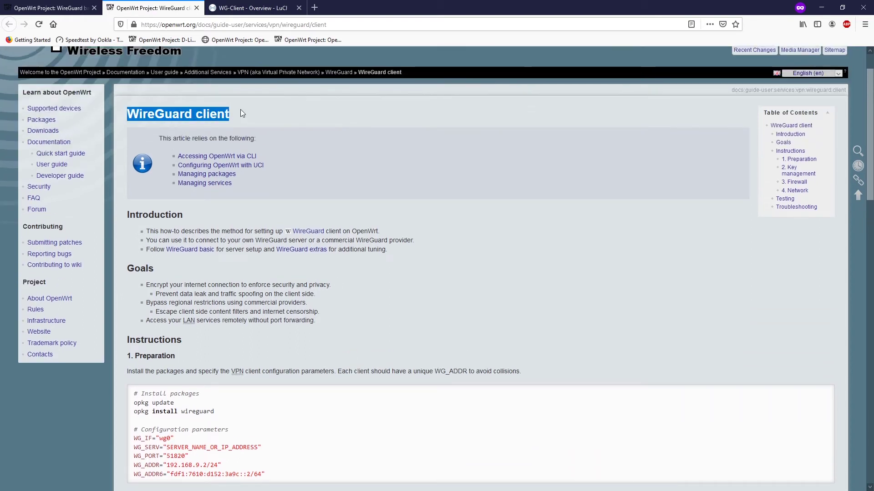
{"action": "left_click", "coordinate": [299, 118]}
{"action": "scroll", "coordinate": [299, 119], "scroll_direction": "down", "scroll_amount": 3}
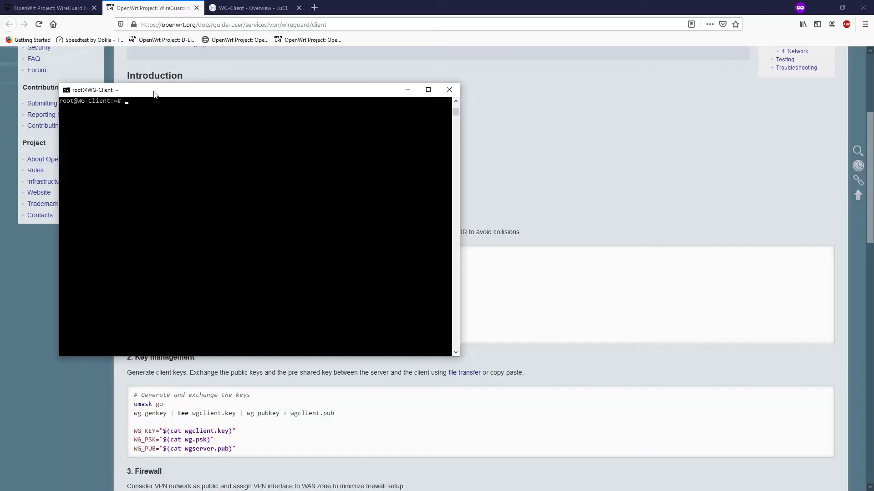
Move the WG-Client terminal clear of the guide's commands and run the guide's WG_IF="wg0" assignment in it.
{"action": "left_click_drag", "start_coordinate": [177, 91], "coordinate": [494, 57]}
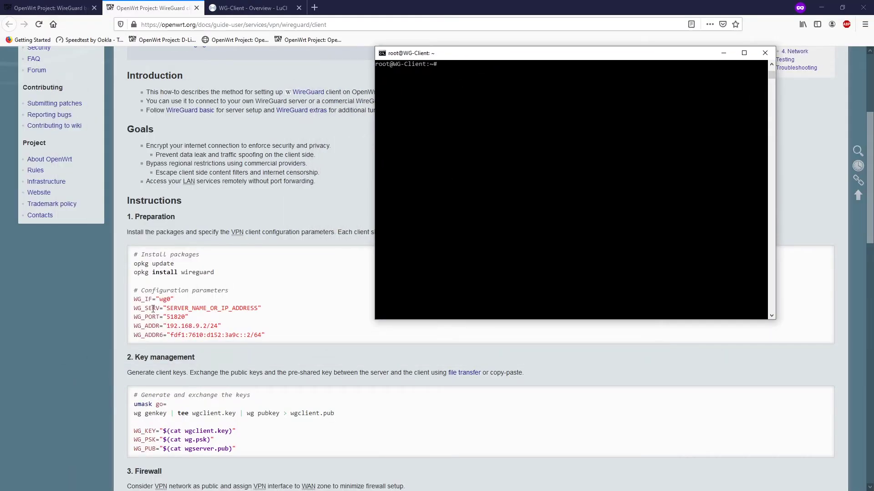
{"action": "left_click_drag", "start_coordinate": [174, 300], "coordinate": [134, 301]}
{"action": "key", "text": "alt+Tab"}
{"action": "right_click", "coordinate": [446, 94]}
{"action": "key", "text": "Return"}
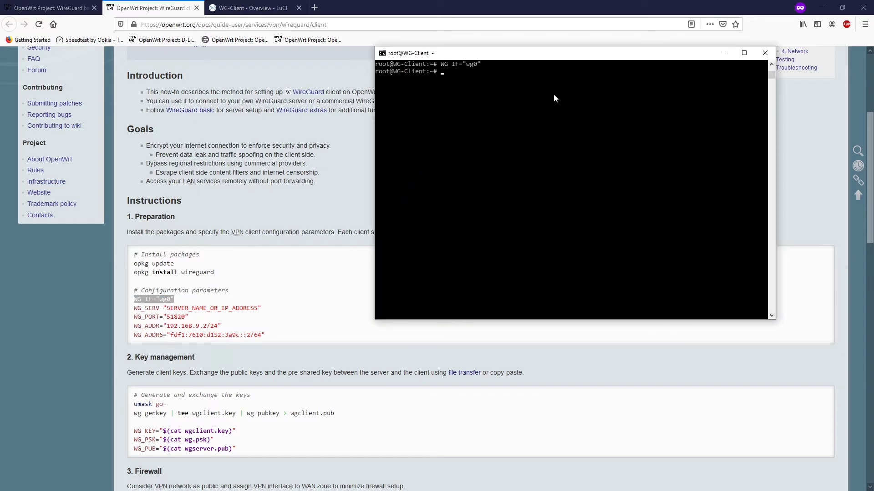
Look up the server's WAN address in the WG-Server terminal and run WG_SERV='139.180.136.162' on WG-Client.
{"action": "left_click", "coordinate": [178, 306]}
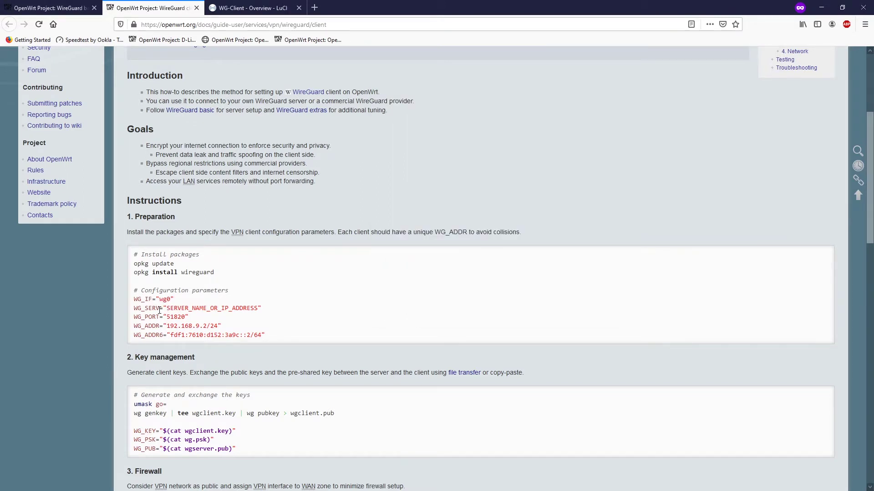
{"action": "left_click_drag", "start_coordinate": [160, 310], "coordinate": [135, 310]}
{"action": "key", "text": "alt+Tab"}
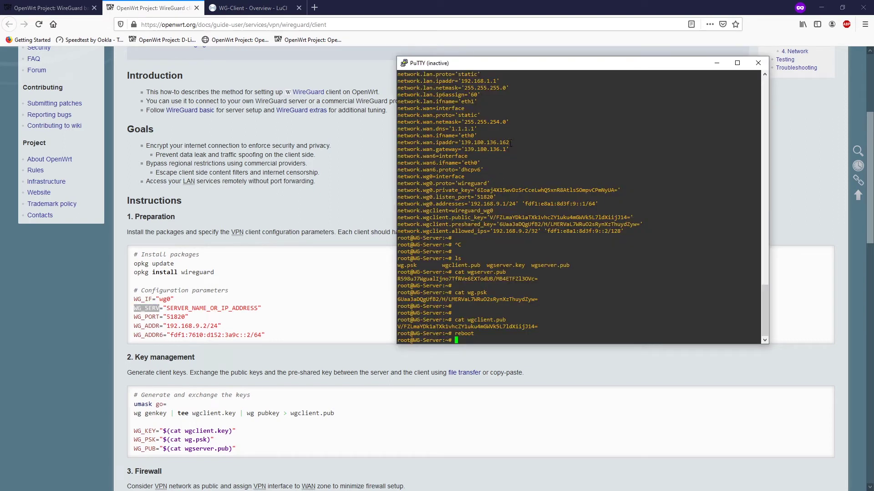
{"action": "left_click_drag", "start_coordinate": [510, 143], "coordinate": [461, 143]}
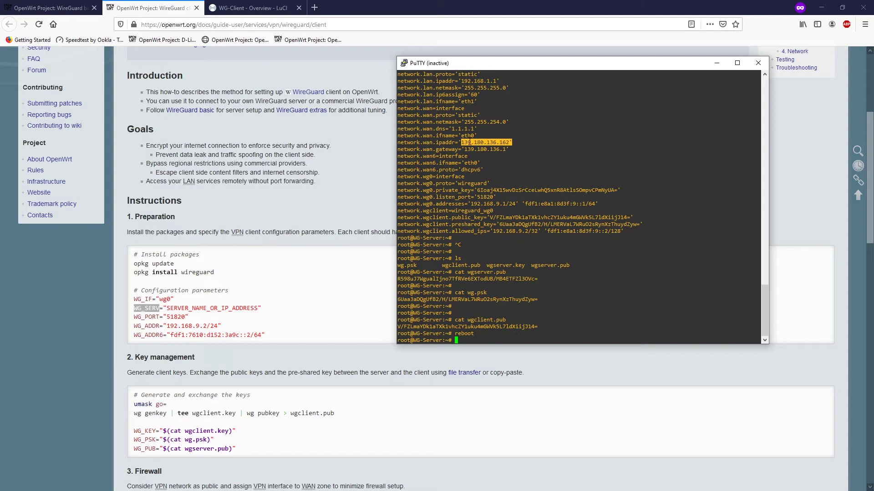
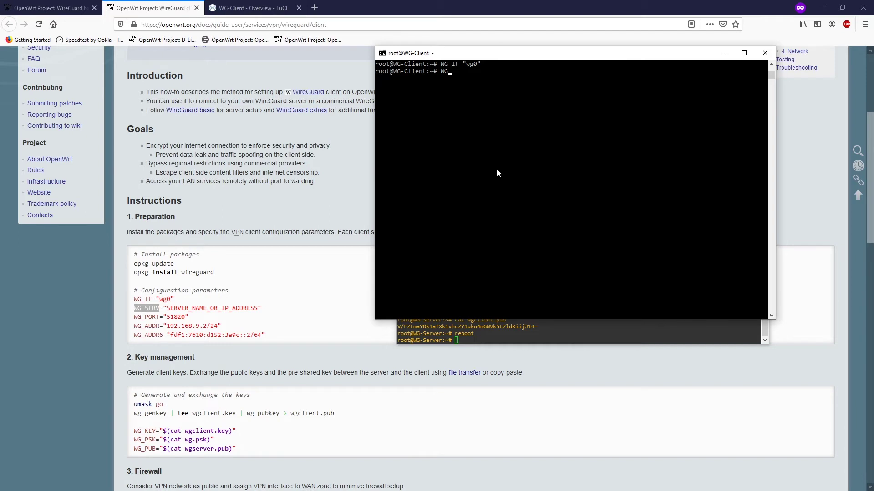
{"action": "type", "text": "_SERV='139.180.136.162'"}
{"action": "key", "text": "Left"}
{"action": "key", "text": "End"}
{"action": "key", "text": "Return"}
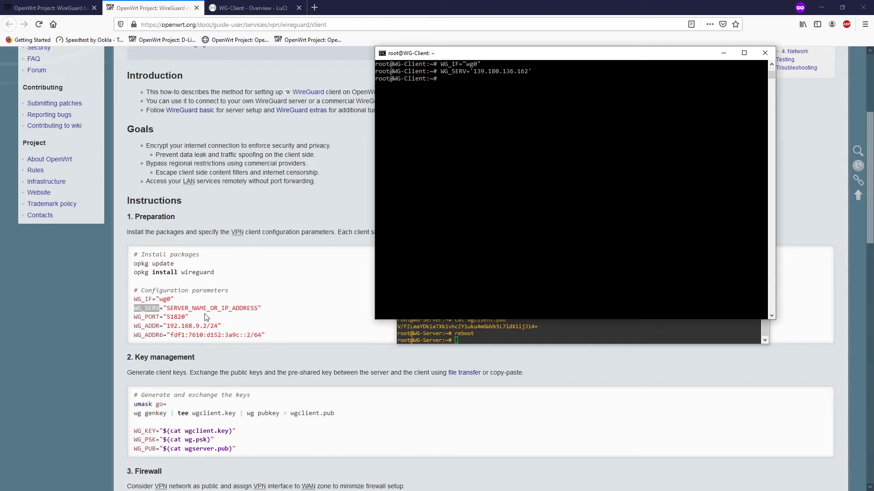
Check the port in the server's basic guide and run the client guide's WG_PORT="51820" assignment in the WG-Client terminal.
{"action": "left_click", "coordinate": [48, 8]}
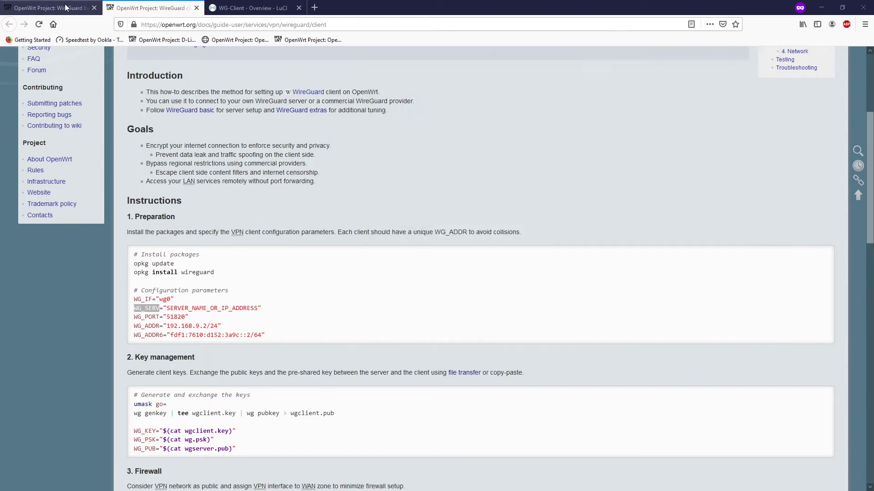
{"action": "scroll", "coordinate": [276, 255], "scroll_direction": "down", "scroll_amount": 9}
{"action": "triple_click", "coordinate": [219, 243]}
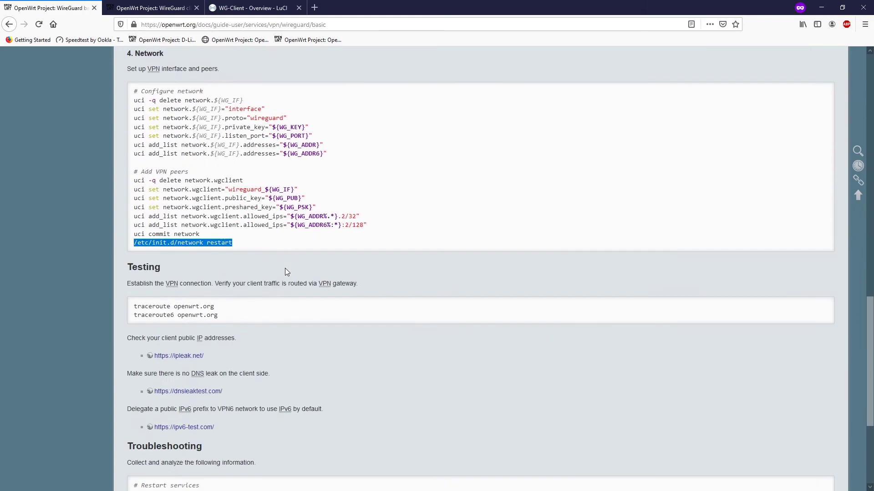
{"action": "scroll", "coordinate": [338, 238], "scroll_direction": "up", "scroll_amount": 12}
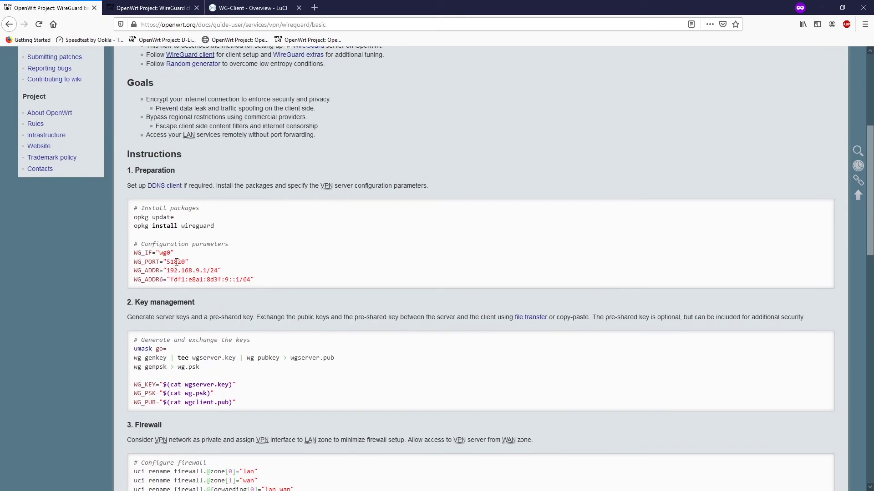
{"action": "left_click", "coordinate": [150, 8]}
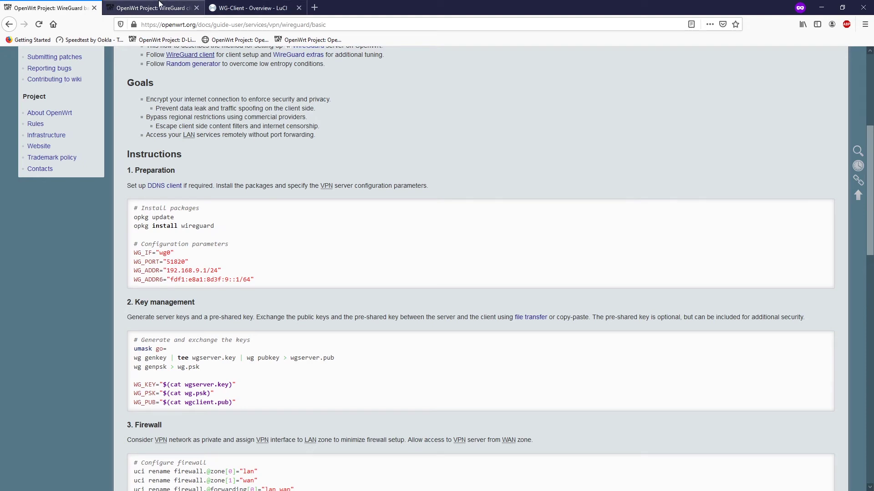
{"action": "left_click_drag", "start_coordinate": [189, 317], "coordinate": [134, 320]}
{"action": "key", "text": "ctrl+c"}
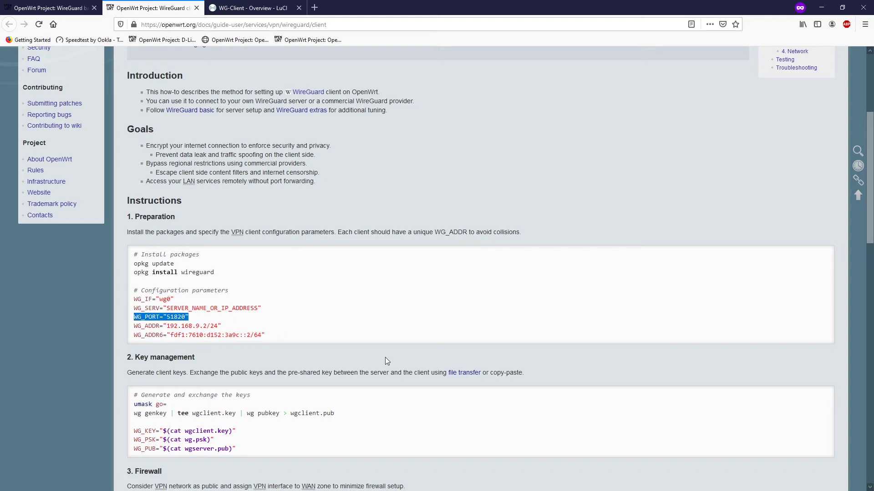
{"action": "key", "text": "alt+Tab"}
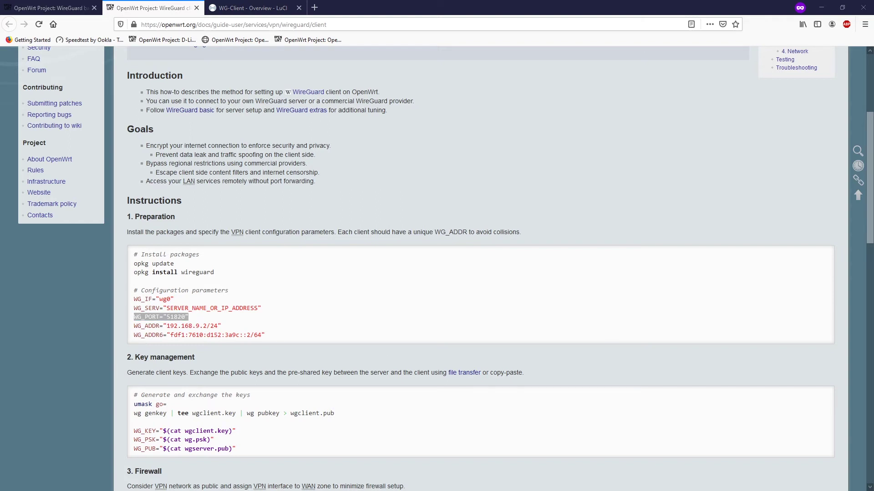
{"action": "right_click", "coordinate": [527, 193]}
{"action": "key", "text": "Return"}
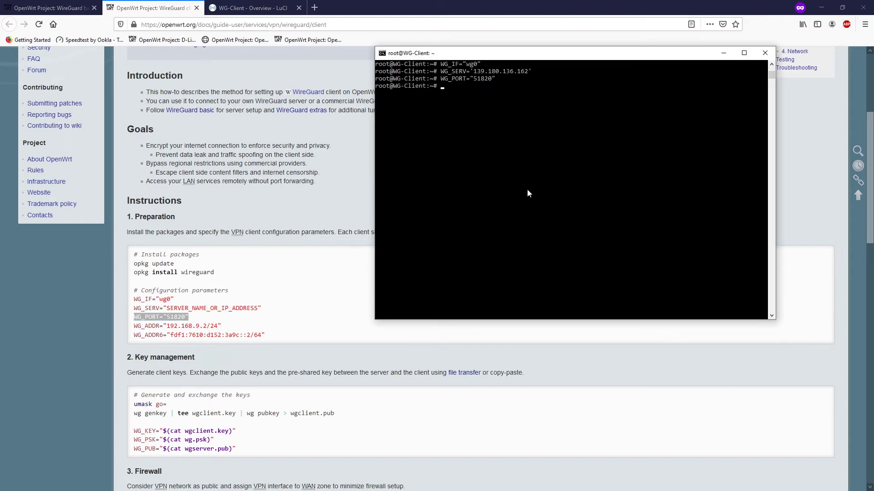
Check the client's allowed IPv4 address in the WG-Server terminal and run WG_ADDR="192.168.9.2/24" on WG-Client.
{"action": "triple_click", "coordinate": [217, 327]}
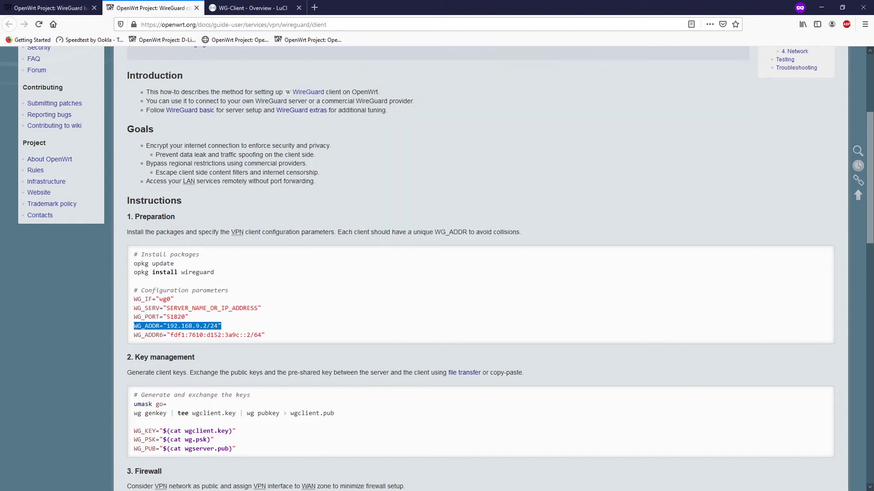
{"action": "key", "text": "alt+Tab"}
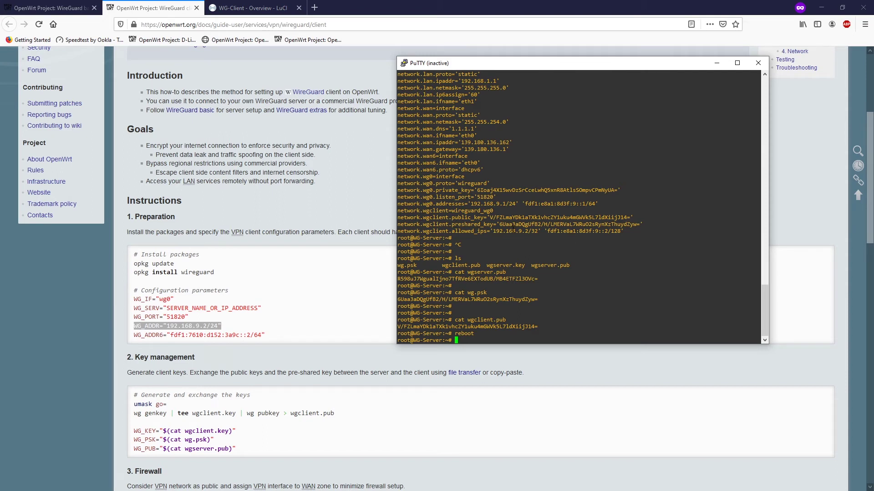
{"action": "left_click_drag", "start_coordinate": [540, 232], "coordinate": [496, 232]}
{"action": "left_click", "coordinate": [226, 327]}
{"action": "left_click_drag", "start_coordinate": [238, 329], "coordinate": [137, 327]}
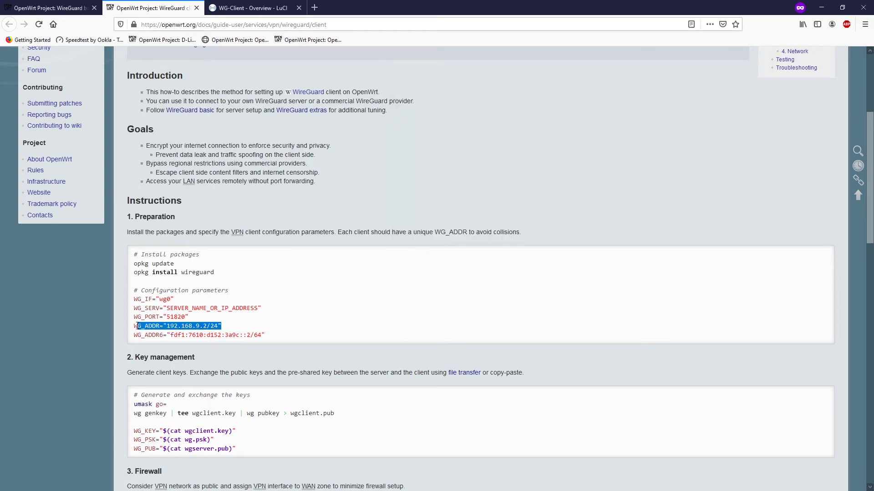
{"action": "key", "text": "ctrl+c"}
{"action": "key", "text": "alt+Tab"}
{"action": "right_click", "coordinate": [631, 210]}
{"action": "key", "text": "Return"}
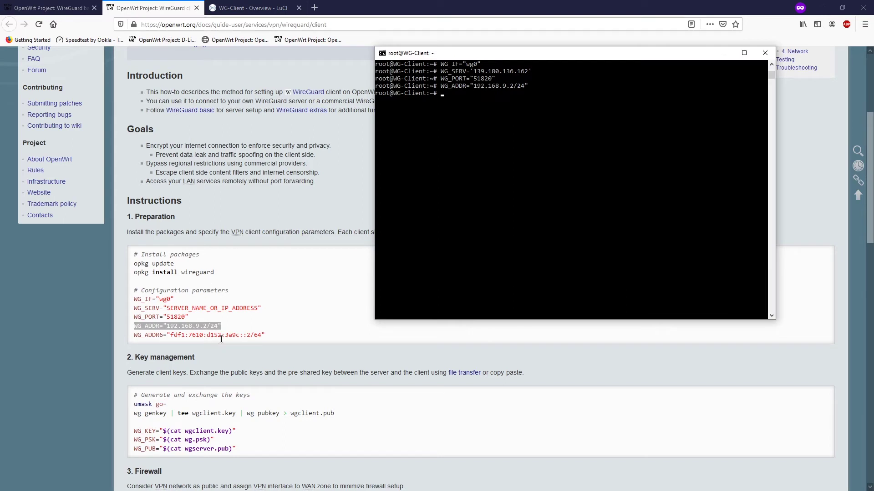
Copy the client guide's WG_ADDR6="fdf1:7610:d152:3a9c::2/64" assignment and run it in the WG-Client terminal.
{"action": "key", "text": "alt+Tab"}
{"action": "triple_click", "coordinate": [240, 335]}
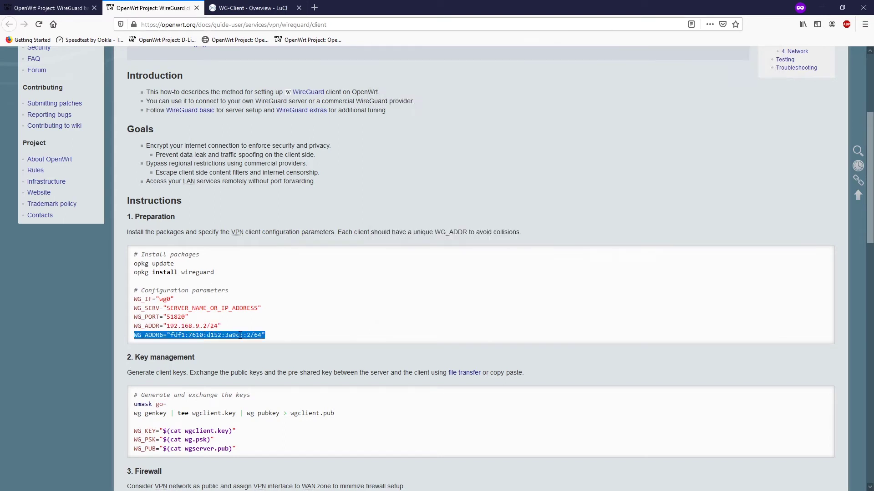
{"action": "right_click", "coordinate": [241, 338]}
{"action": "left_click", "coordinate": [269, 343]}
{"action": "key", "text": "alt+Tab"}
{"action": "right_click", "coordinate": [476, 170]}
{"action": "key", "text": "Return"}
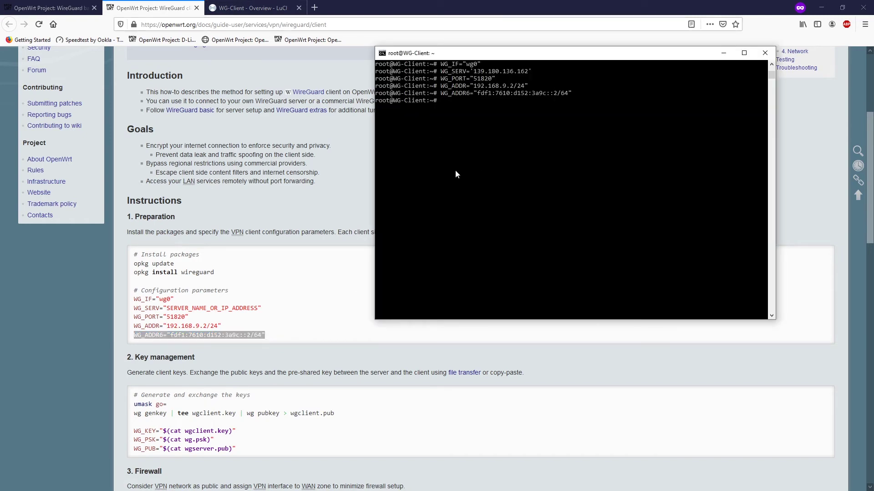
Create a new interface named WG0 with the WireGuard VPN protocol in WG-Client's LuCI network interfaces.
{"action": "left_click", "coordinate": [351, 212]}
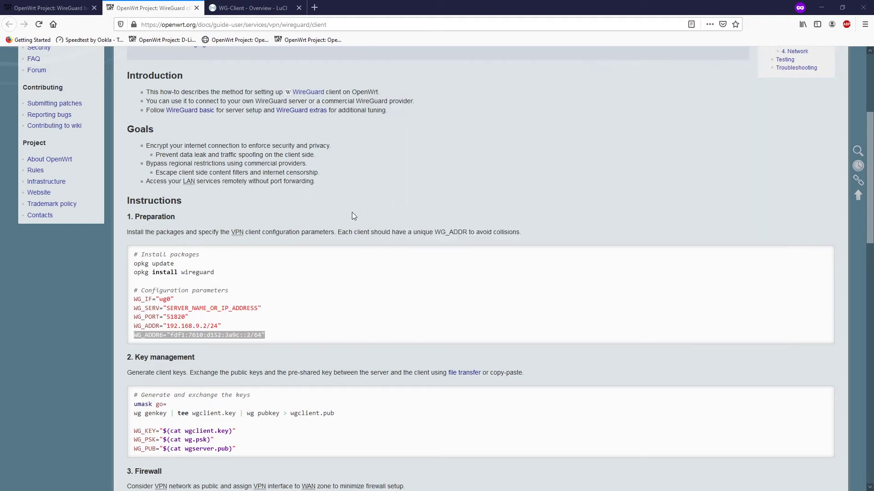
{"action": "left_click", "coordinate": [245, 8]}
{"action": "mouse_move", "coordinate": [351, 53]}
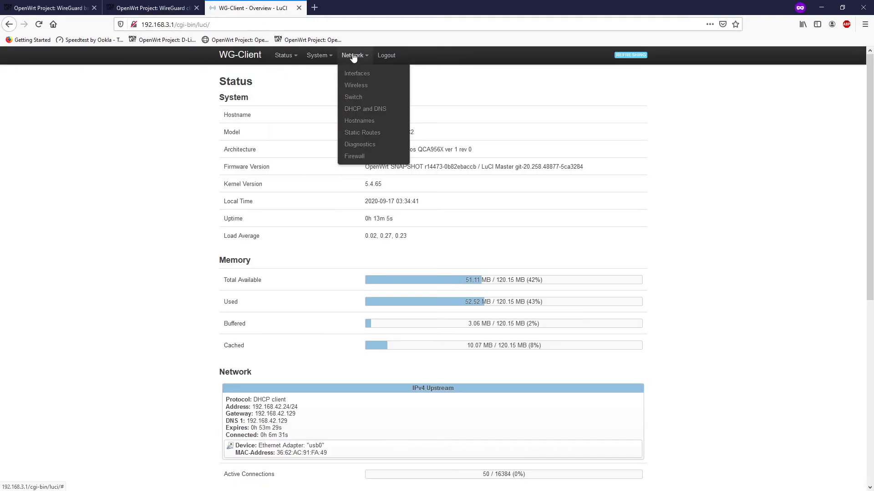
{"action": "left_click", "coordinate": [358, 74]}
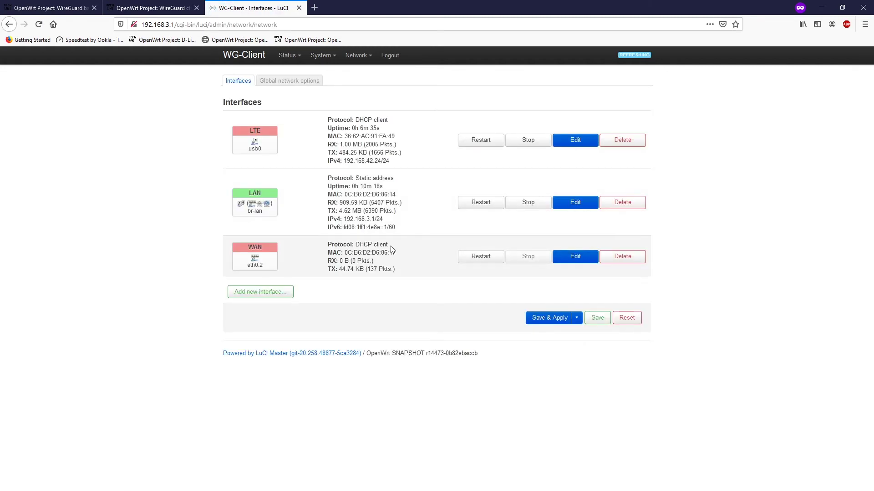
{"action": "left_click", "coordinate": [268, 294]}
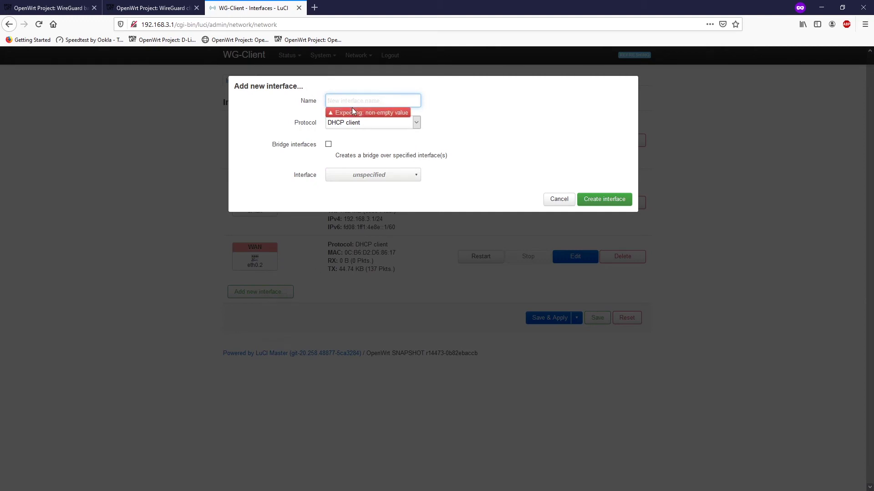
{"action": "type", "text": "WG"}
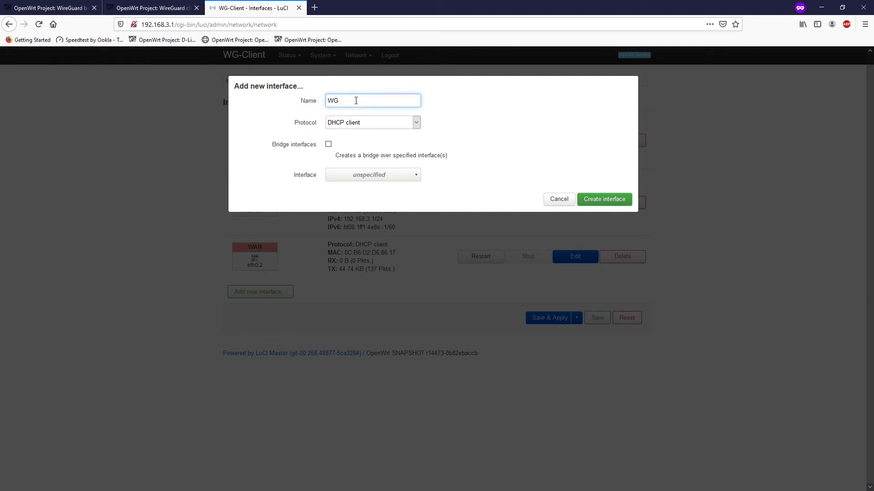
{"action": "type", "text": "0"}
{"action": "left_click", "coordinate": [369, 122]}
{"action": "left_click", "coordinate": [365, 197]}
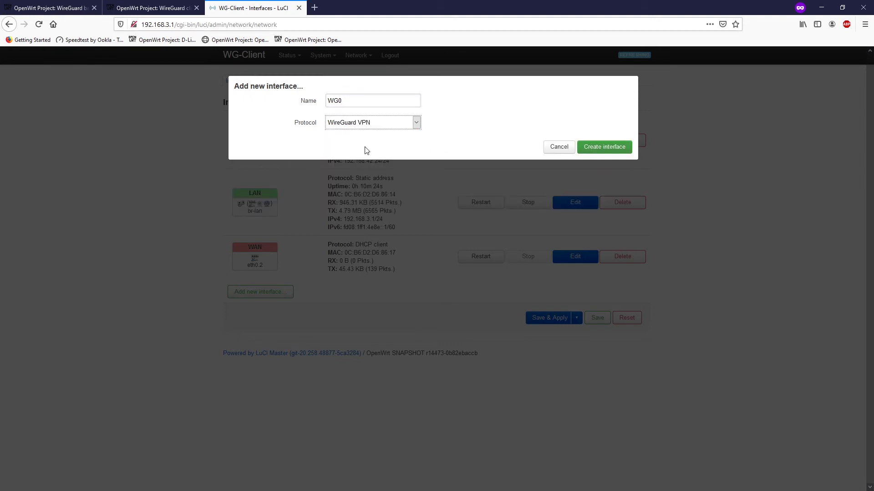
{"action": "left_click", "coordinate": [610, 148]}
List the key files in the WG-Client terminal and print the client's private key with cat wgclient.key.
{"action": "left_click", "coordinate": [374, 197]}
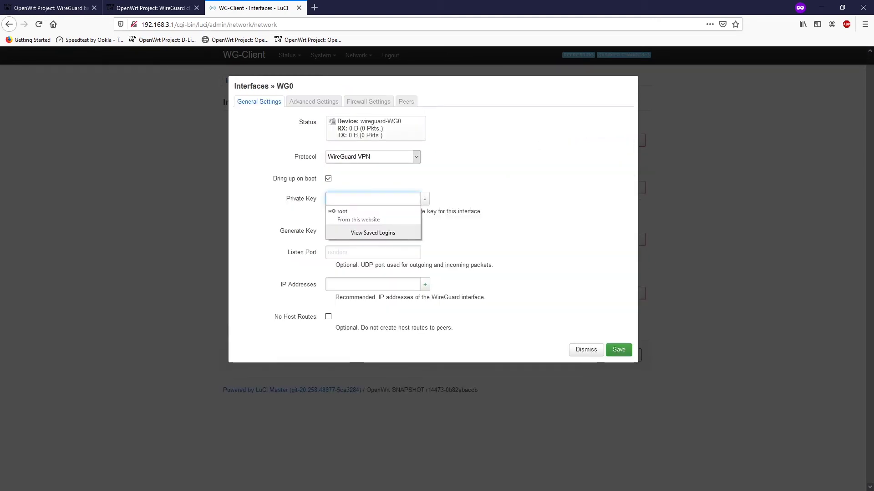
{"action": "key", "text": "Escape"}
{"action": "key", "text": "alt+Tab"}
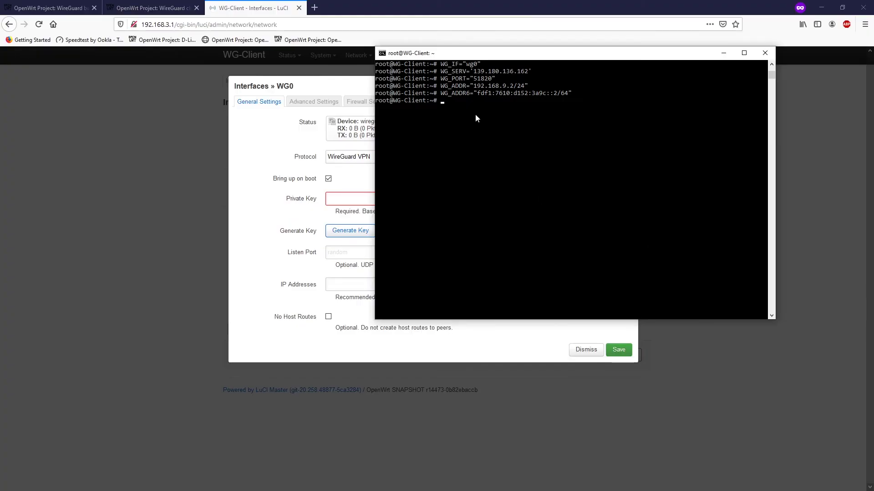
{"action": "left_click_drag", "start_coordinate": [480, 53], "coordinate": [488, 97]}
{"action": "type", "text": "ls"}
{"action": "key", "text": "Return"}
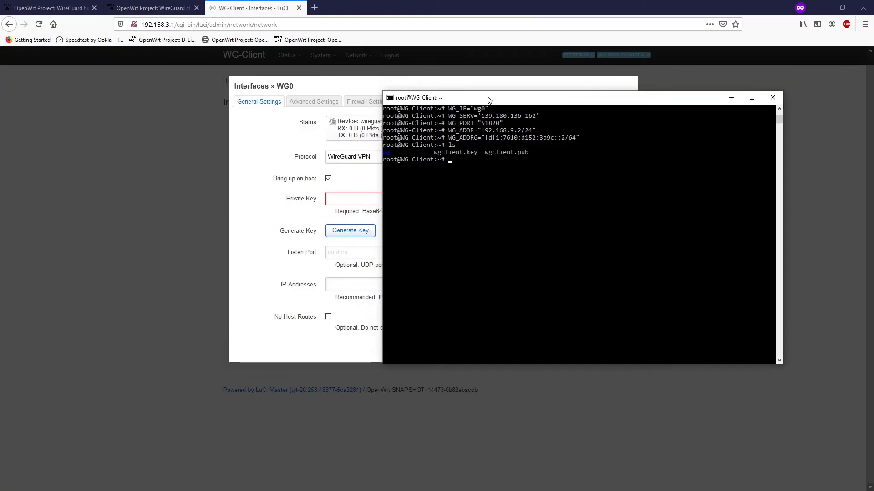
{"action": "type", "text": "cat wgc"}
{"action": "key", "text": "Tab"}
{"action": "type", "text": "key"}
{"action": "key", "text": "Return"}
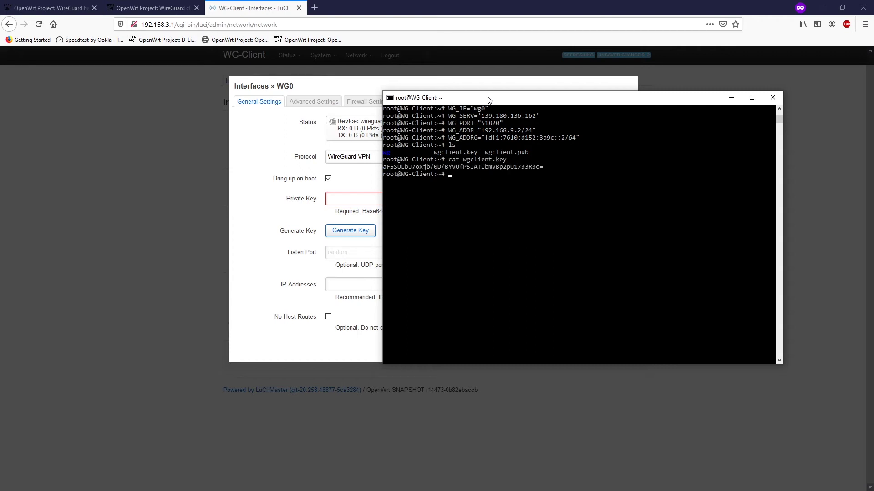
Copy the printed client private key into WG0's Private Key field and reveal the entry.
{"action": "left_click_drag", "start_coordinate": [542, 170], "coordinate": [384, 172]}
{"action": "right_click", "coordinate": [384, 173]}
{"action": "left_click", "coordinate": [364, 199]}
{"action": "key", "text": "ctrl+v"}
{"action": "left_click", "coordinate": [427, 202]}
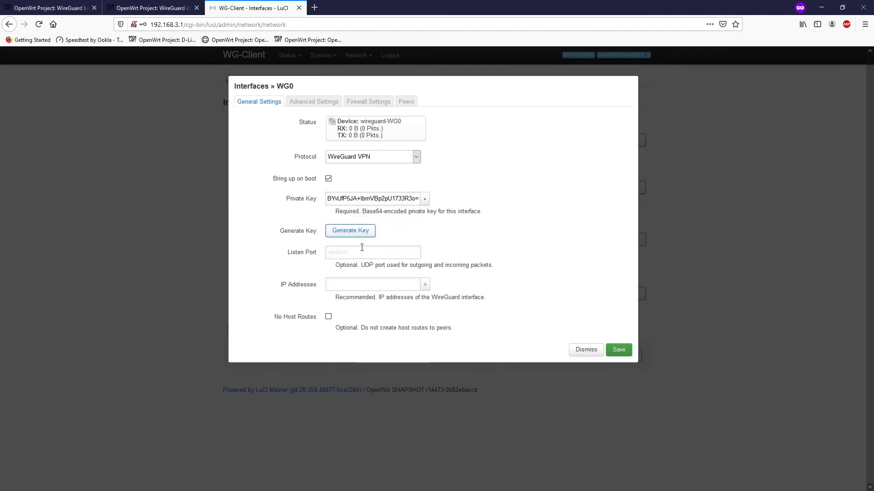
Copy the client's allowed IPv4 address from the WG-Server terminal and add 192.168.9.2/32 to WG0's IP addresses.
{"action": "left_click", "coordinate": [356, 286]}
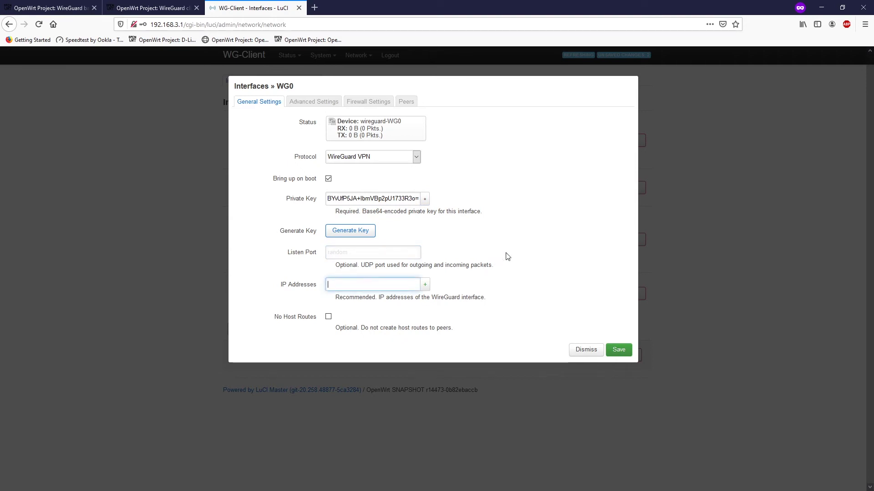
{"action": "key", "text": "alt+Tab"}
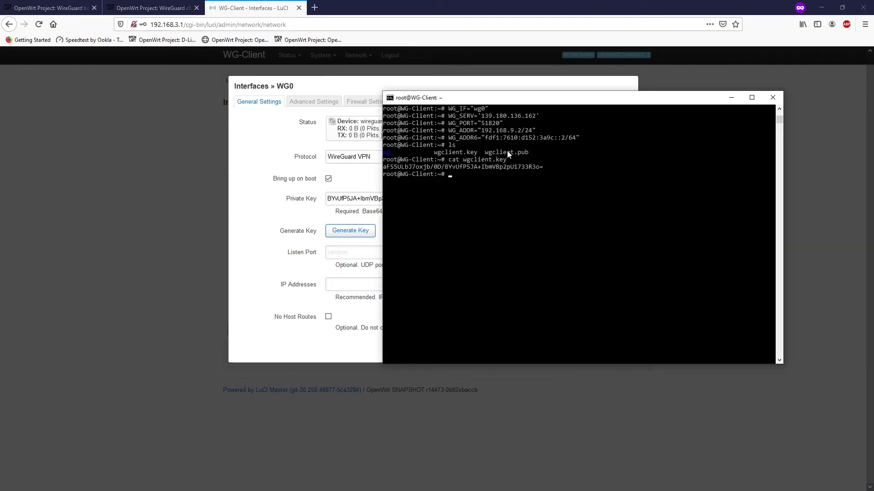
{"action": "key", "text": "alt+Tab"}
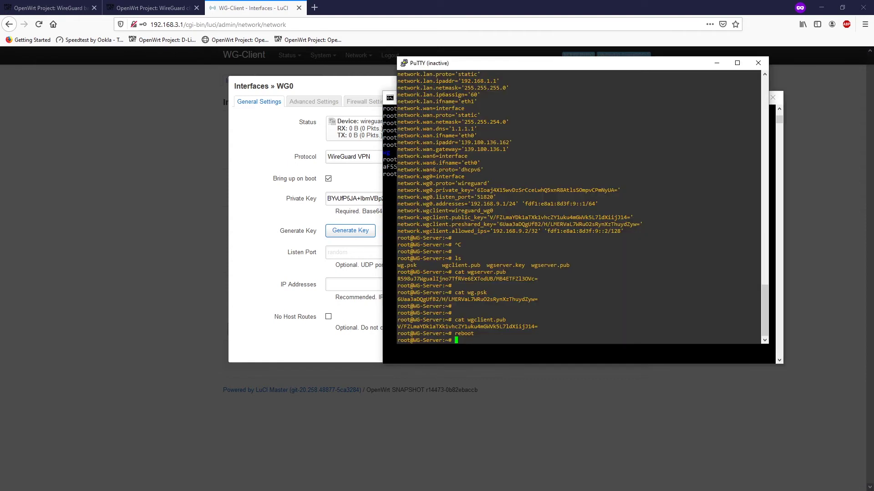
{"action": "left_click_drag", "start_coordinate": [537, 231], "coordinate": [493, 231]}
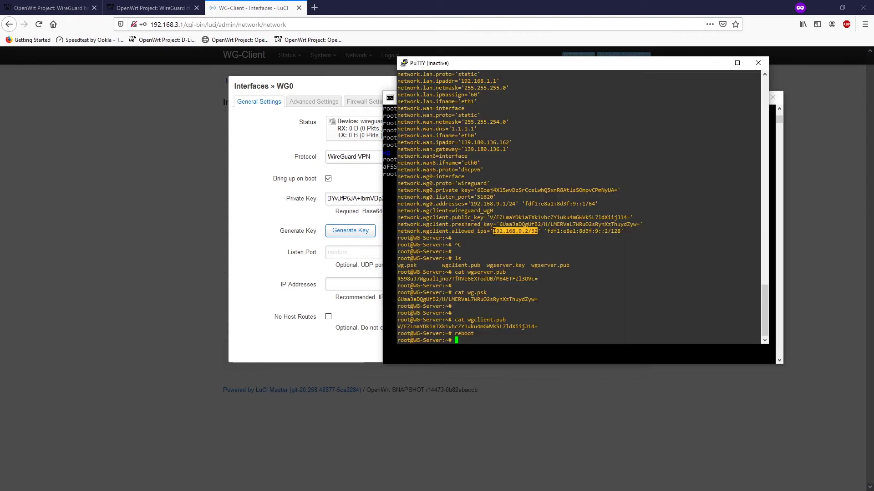
{"action": "left_click", "coordinate": [344, 284]}
{"action": "key", "text": "ctrl+v"}
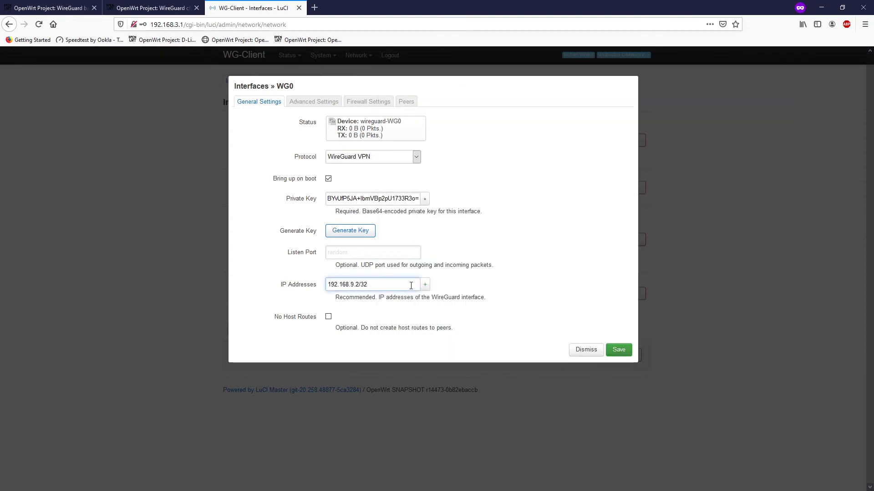
{"action": "left_click", "coordinate": [423, 285]}
Copy the client's allowed IPv6 address from the WG-Server terminal and add fdf1:e8a1:8d3f:9::2/128 to WG0's IP addresses.
{"action": "key", "text": "alt+Tab"}
{"action": "left_click_drag", "start_coordinate": [622, 231], "coordinate": [548, 231]}
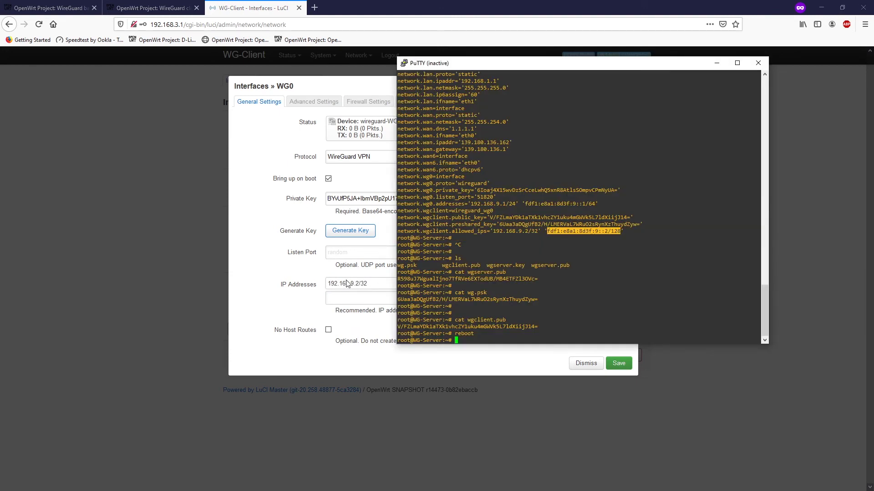
{"action": "key", "text": "alt+Tab"}
{"action": "key", "text": "ctrl+v"}
{"action": "left_click", "coordinate": [425, 298]}
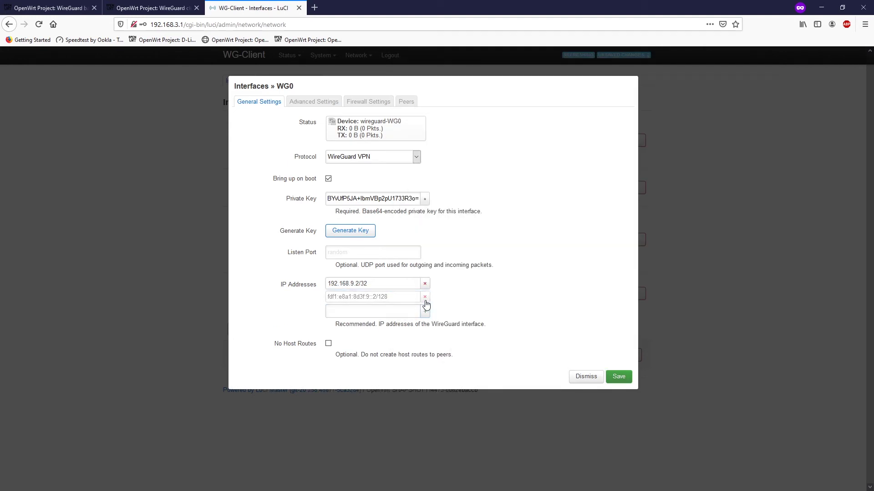
Assign WG0 to the wan firewall zone and check the choice against the client guide's Firewall section.
{"action": "left_click", "coordinate": [317, 103]}
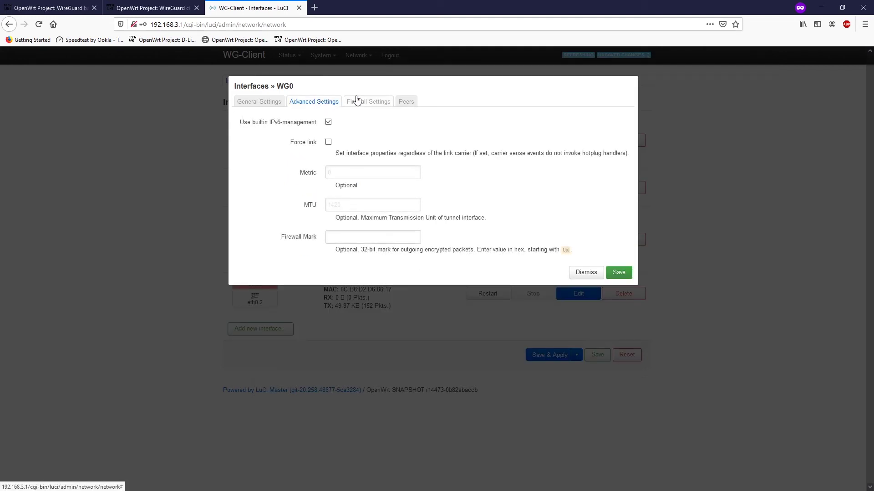
{"action": "left_click", "coordinate": [358, 105]}
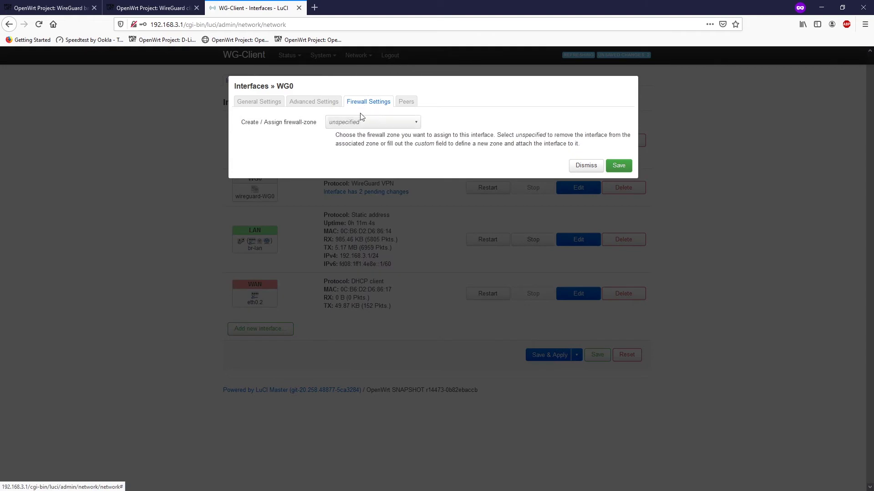
{"action": "left_click", "coordinate": [357, 123]}
{"action": "left_click", "coordinate": [367, 168]}
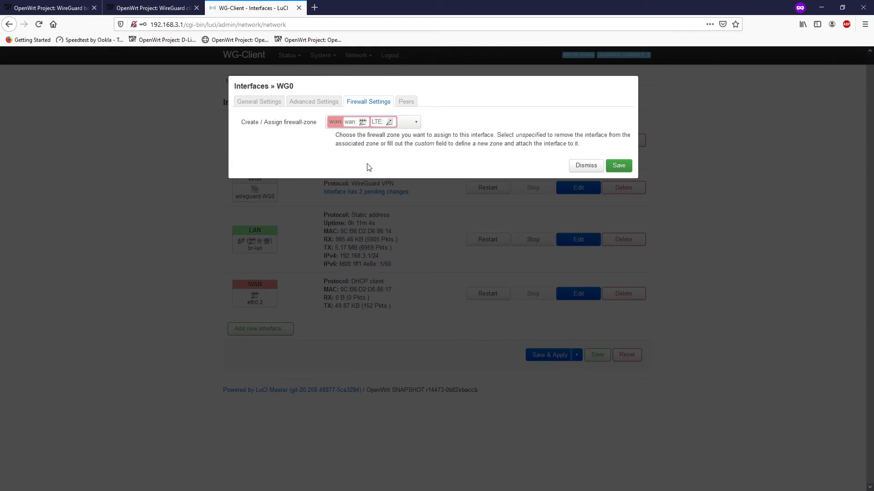
{"action": "left_click", "coordinate": [150, 8]}
{"action": "scroll", "coordinate": [261, 290], "scroll_direction": "down", "scroll_amount": 1}
{"action": "scroll", "coordinate": [262, 289], "scroll_direction": "down", "scroll_amount": 7}
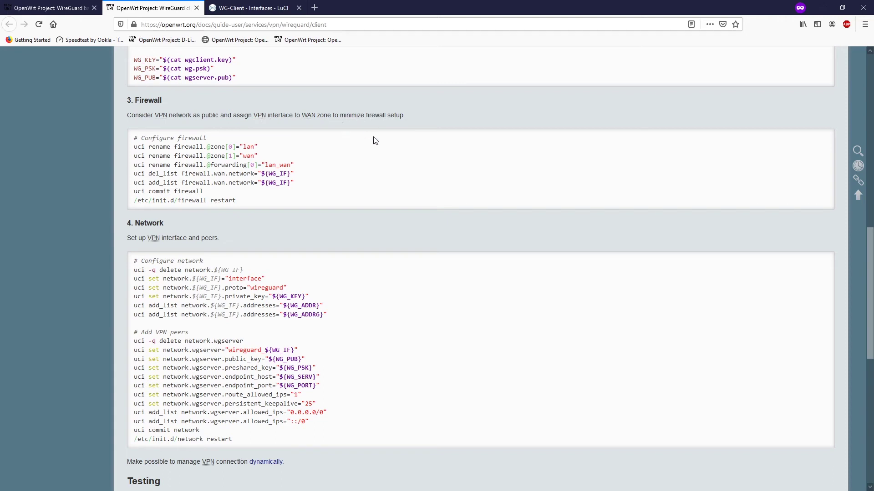
Return to the WG-Client interface settings and add a new peer to WG0.
{"action": "left_click", "coordinate": [248, 8]}
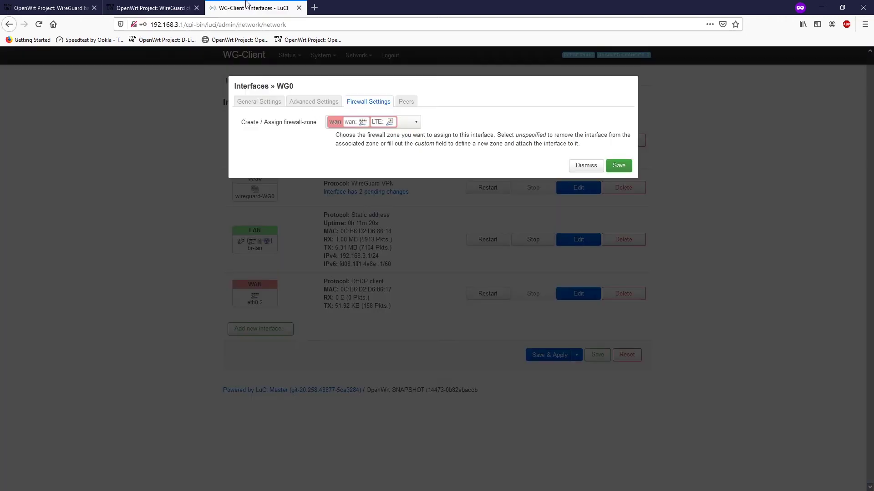
{"action": "left_click", "coordinate": [407, 102]}
{"action": "left_click", "coordinate": [313, 138]}
{"action": "left_click", "coordinate": [413, 142]}
{"action": "left_click", "coordinate": [416, 175]}
{"action": "left_click", "coordinate": [416, 175]}
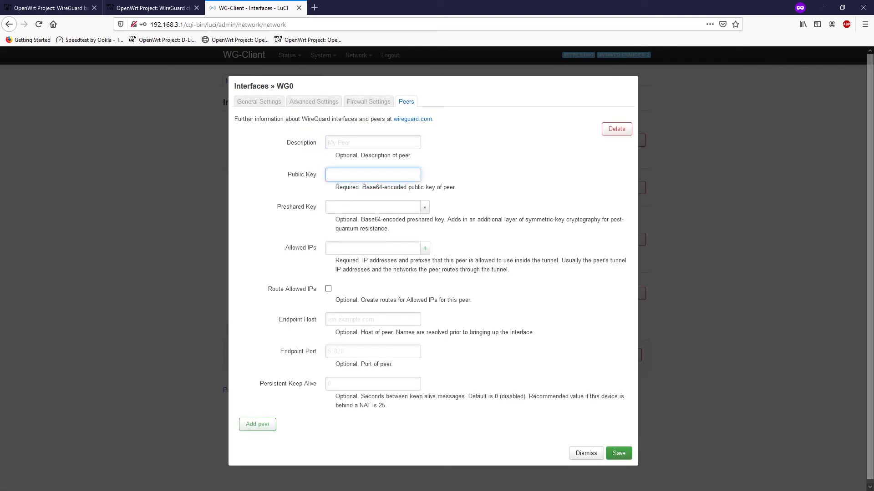
Switch to the WG-Server terminal, restart its SSH session and log in as root with the account password.
{"action": "key", "text": "alt+Tab"}
{"action": "left_click", "coordinate": [578, 197]}
{"action": "right_click", "coordinate": [479, 66]}
{"action": "left_click", "coordinate": [519, 162]}
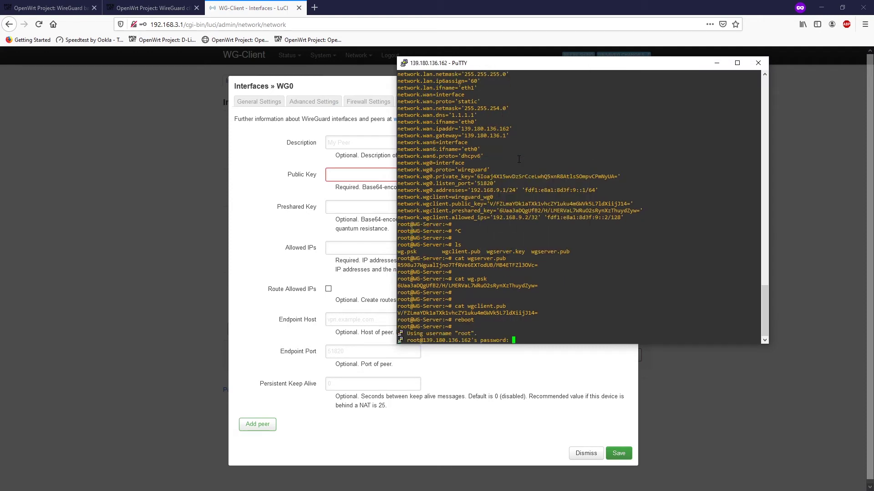
{"action": "key", "text": "Return"}
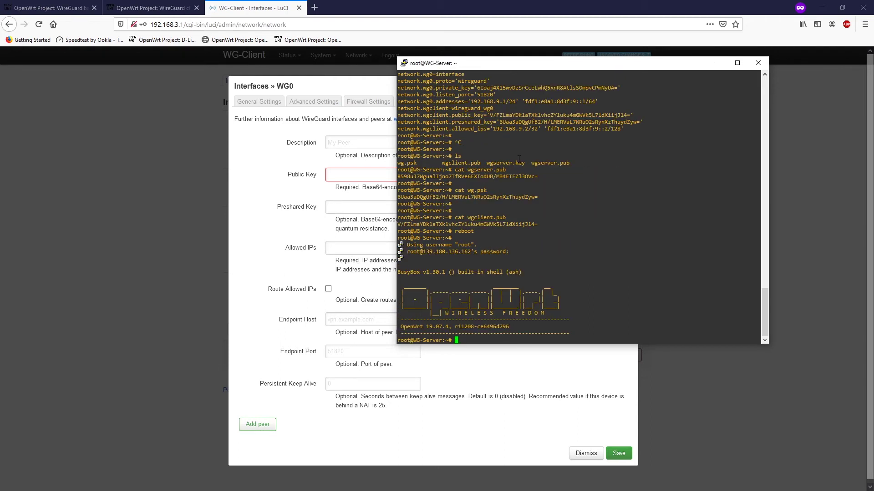
List the files on WG-Server and print the server public key from wgserver.pub.
{"action": "type", "text": "ls"}
{"action": "key", "text": "Return"}
{"action": "type", "text": "cat "}
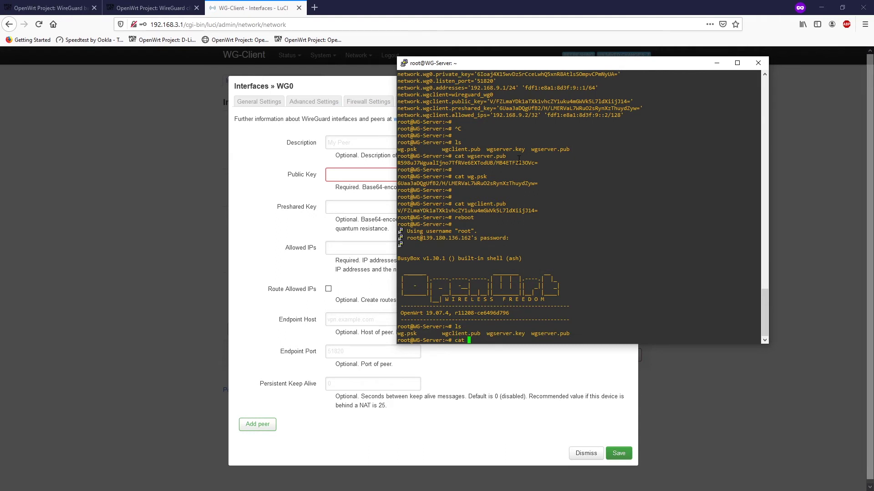
{"action": "type", "text": "wgserver.pub"}
{"action": "key", "text": "Return"}
Copy the printed server public key into the WG0 peer's Public Key field and remove the stray leading space.
{"action": "left_click_drag", "start_coordinate": [544, 334], "coordinate": [397, 333]}
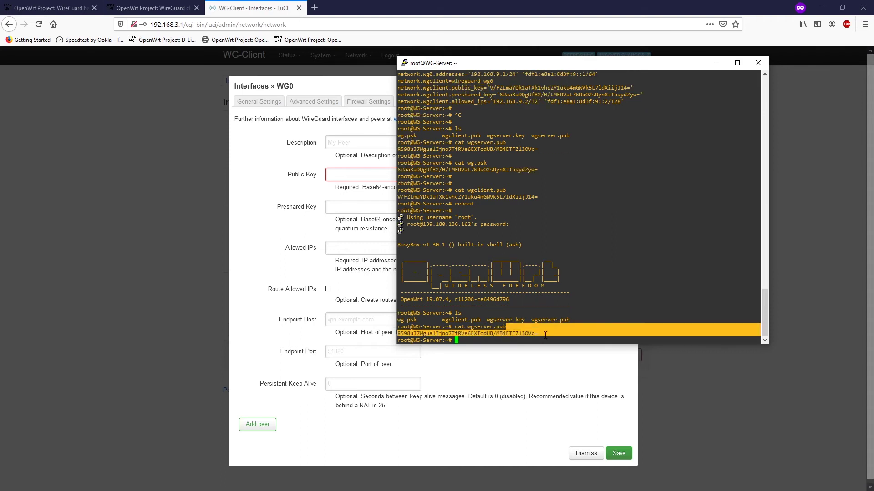
{"action": "left_click", "coordinate": [210, 169]}
{"action": "type", "text": "R598uJ7WgualIjno7TfRVe6EXTodUB/MB4ETFZl3OVc="}
{"action": "key", "text": "ctrl+a"}
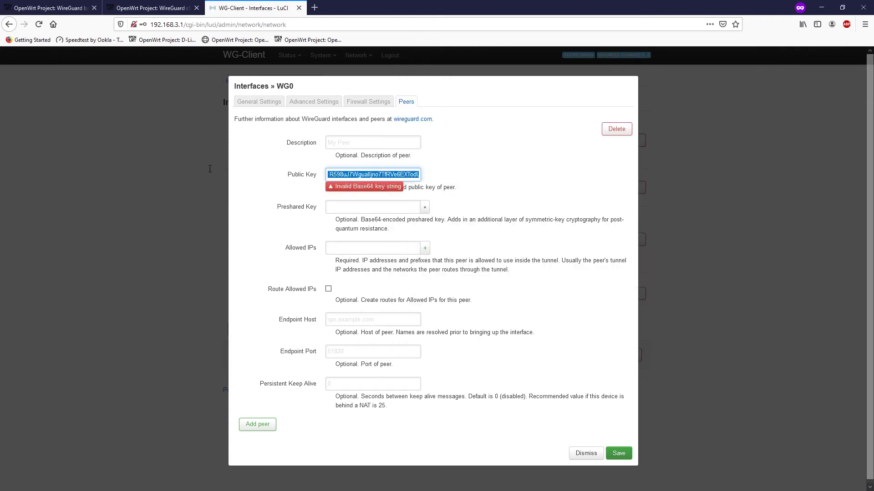
{"action": "left_click", "coordinate": [331, 174]}
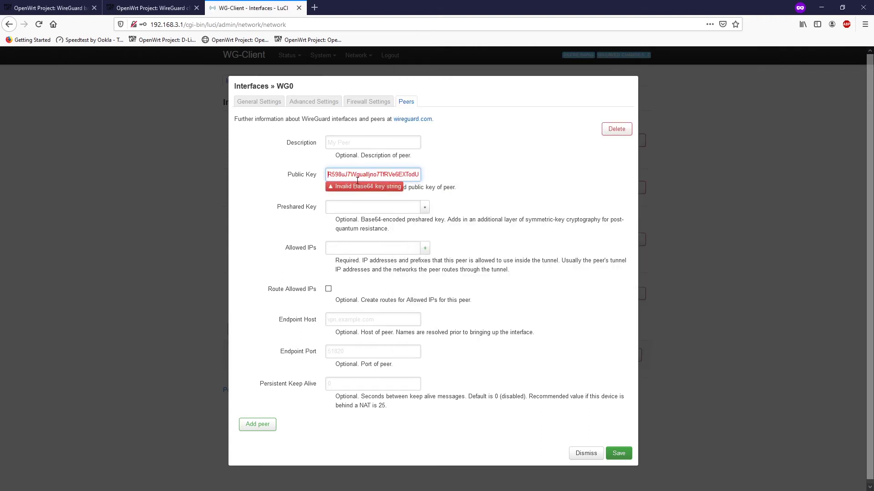
{"action": "key", "text": "BackSpace"}
{"action": "key", "text": "ctrl+a"}
Print the preshared key from wg.psk in the WG-Server terminal.
{"action": "left_click", "coordinate": [376, 207]}
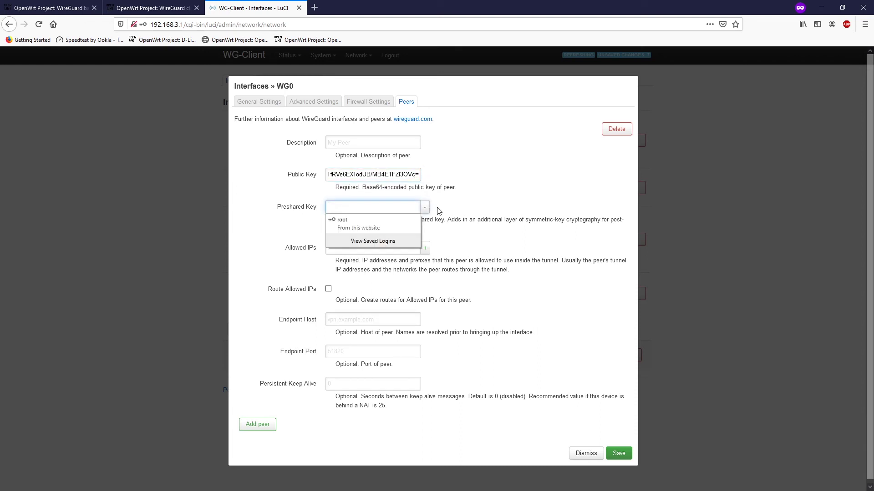
{"action": "key", "text": "alt+Tab"}
{"action": "key", "text": "Up"}
{"action": "key", "text": "BackSpace"}
{"action": "key", "text": "BackSpace"}
{"action": "key", "text": "BackSpace"}
{"action": "key", "text": "BackSpace"}
{"action": "key", "text": "BackSpace"}
{"action": "key", "text": "BackSpace"}
{"action": "key", "text": "BackSpace"}
{"action": "key", "text": "BackSpace"}
{"action": "key", "text": "BackSpace"}
{"action": "key", "text": "BackSpace"}
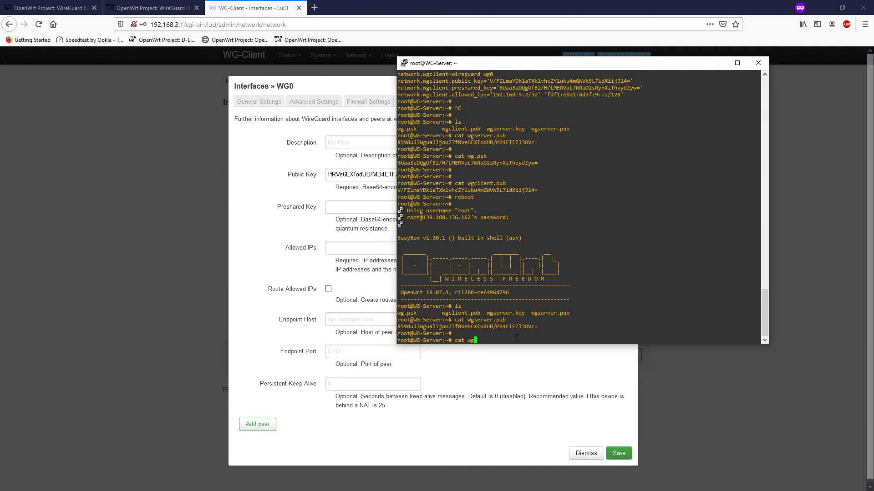
{"action": "type", "text": ".psk"}
{"action": "key", "text": "Return"}
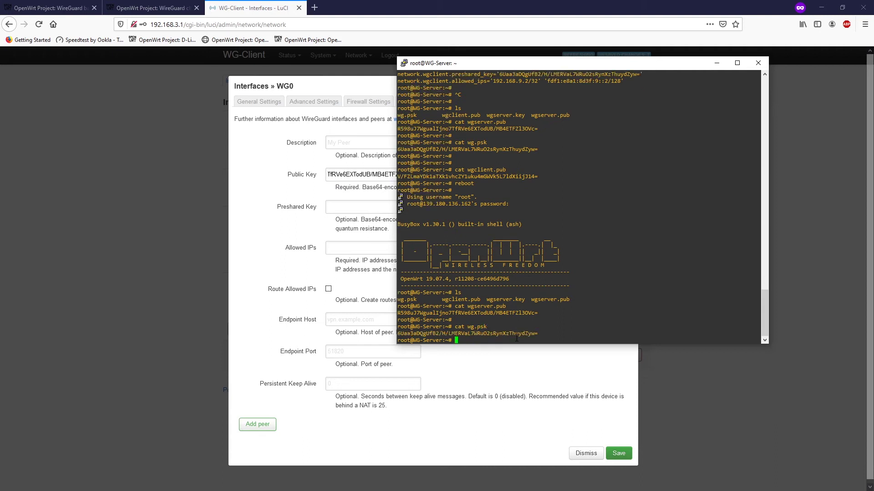
Copy the printed preshared key into the WG0 peer's Preshared Key field and reveal the entry.
{"action": "left_click_drag", "start_coordinate": [539, 336], "coordinate": [397, 335]}
{"action": "key", "text": "Return"}
{"action": "left_click", "coordinate": [507, 380]}
{"action": "left_click", "coordinate": [410, 207]}
{"action": "key", "text": "ctrl+v"}
{"action": "left_click", "coordinate": [424, 208]}
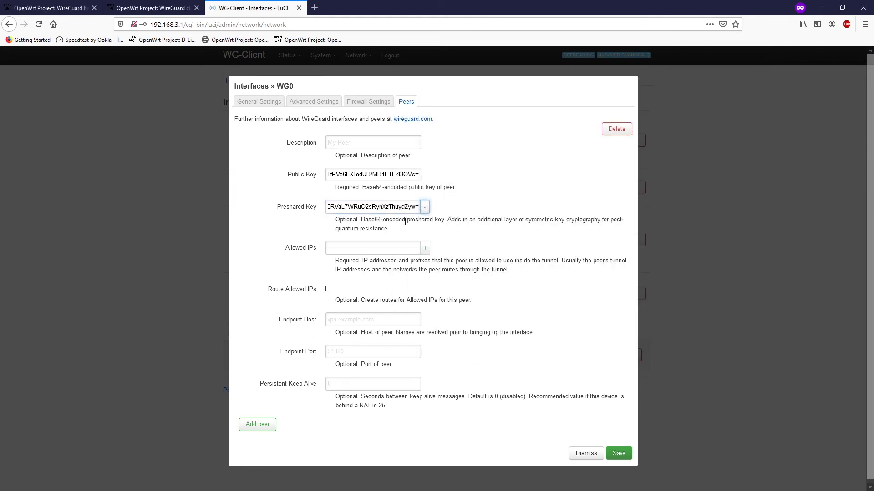
Add 0.0.0.0/0 and ::/0 to the peer's allowed IPs and enable Route Allowed IPs.
{"action": "key", "text": "alt+Tab"}
{"action": "left_click", "coordinate": [371, 245]}
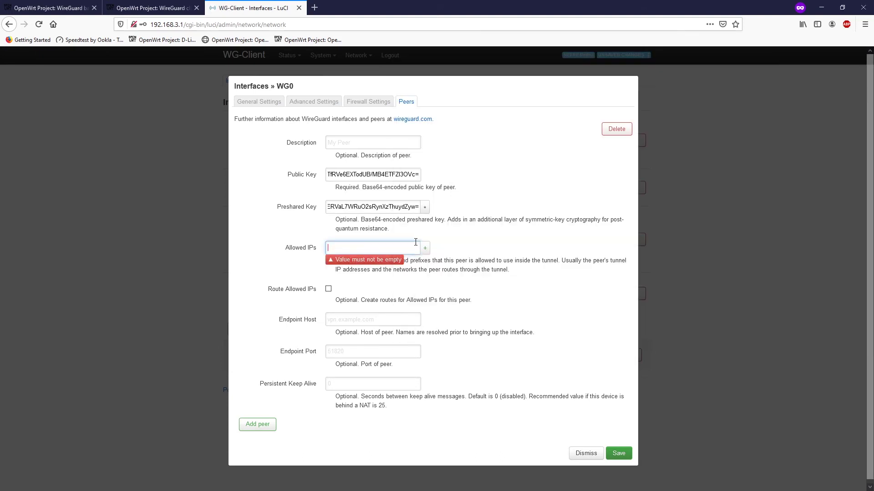
{"action": "type", "text": "0"}
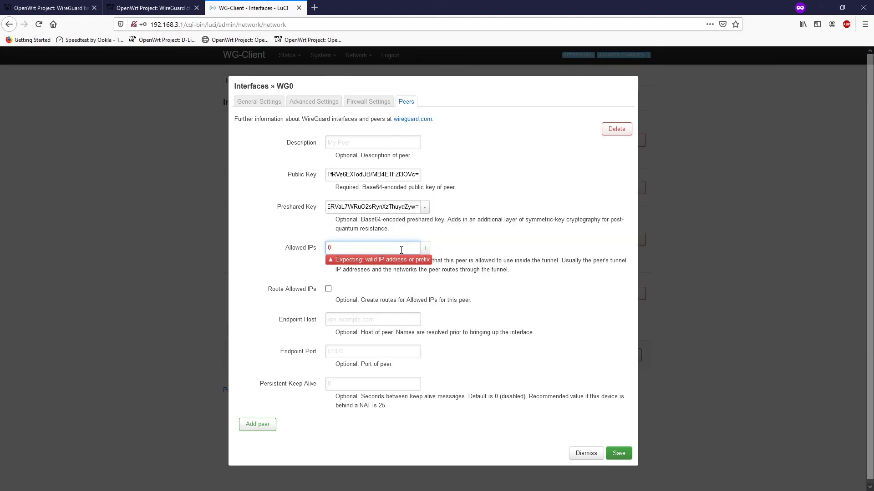
{"action": "type", "text": ".0."}
{"action": "type", "text": "0/0"}
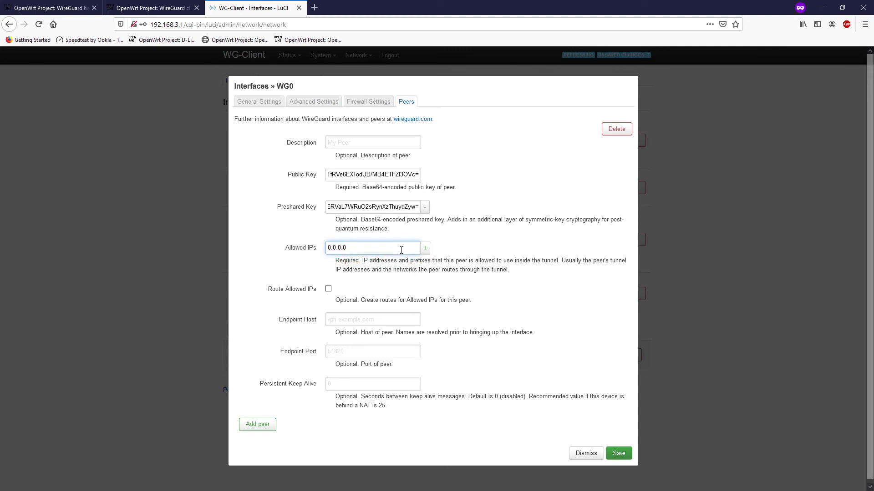
{"action": "left_click", "coordinate": [425, 248]}
{"action": "left_click", "coordinate": [348, 262]}
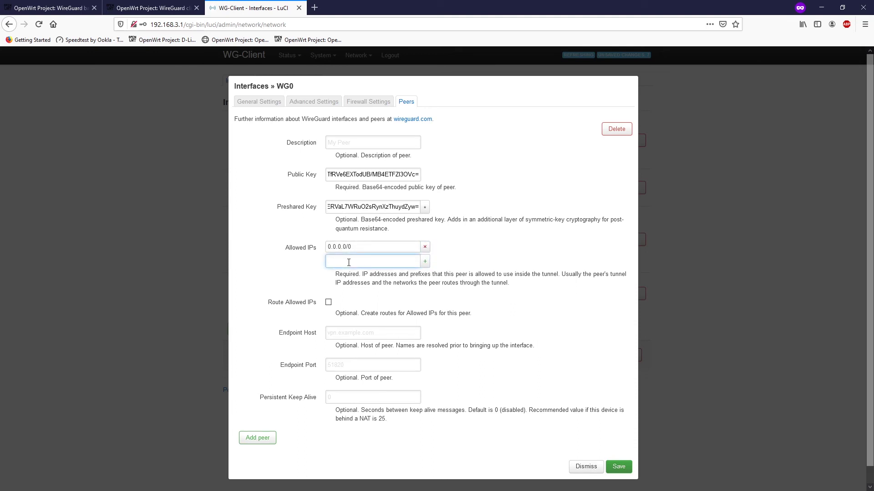
{"action": "type", "text": "::/0"}
{"action": "left_click", "coordinate": [425, 261]}
{"action": "left_click", "coordinate": [329, 317]}
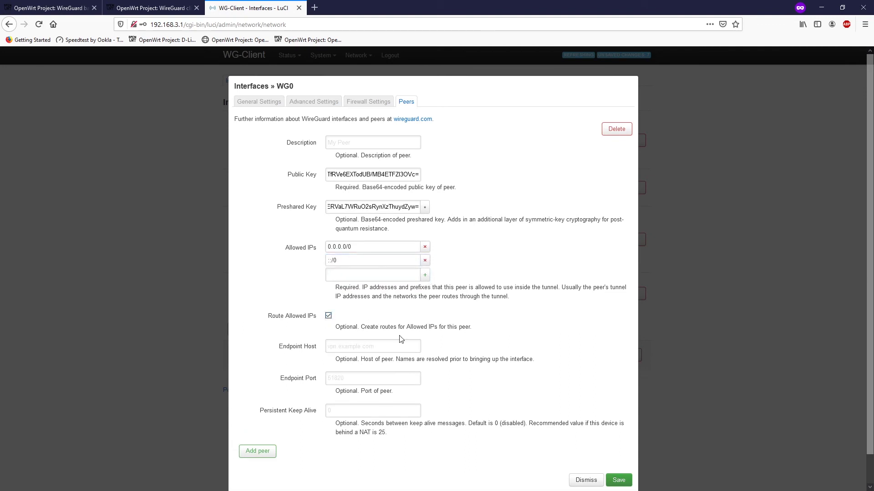
{"action": "left_click", "coordinate": [374, 347]}
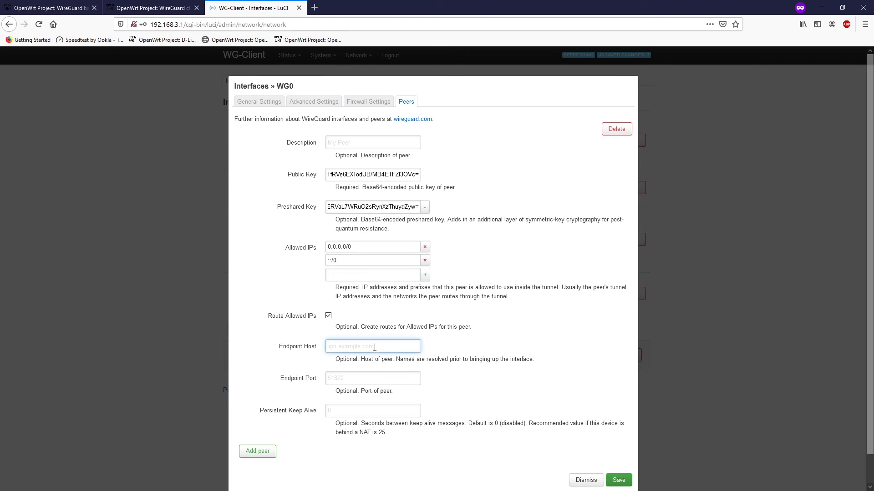
{"action": "key", "text": "alt+Tab"}
{"action": "left_click", "coordinate": [529, 307]}
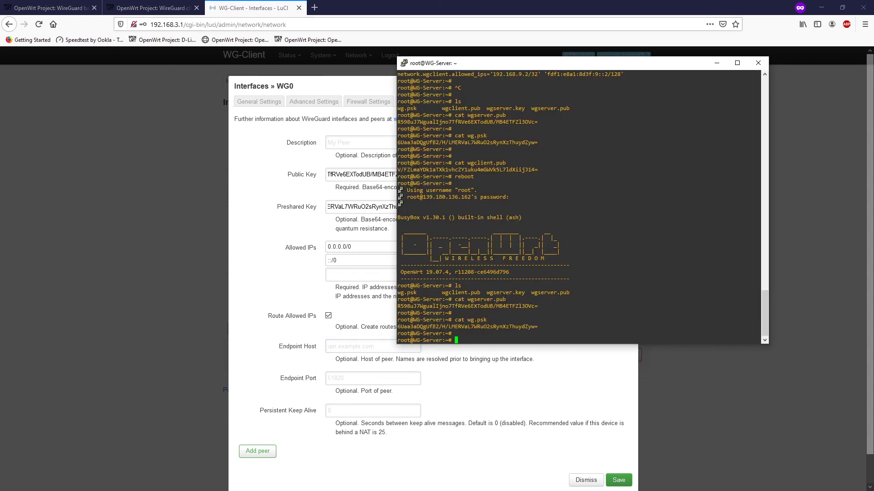
{"action": "scroll", "coordinate": [546, 181], "scroll_direction": "up", "scroll_amount": 7}
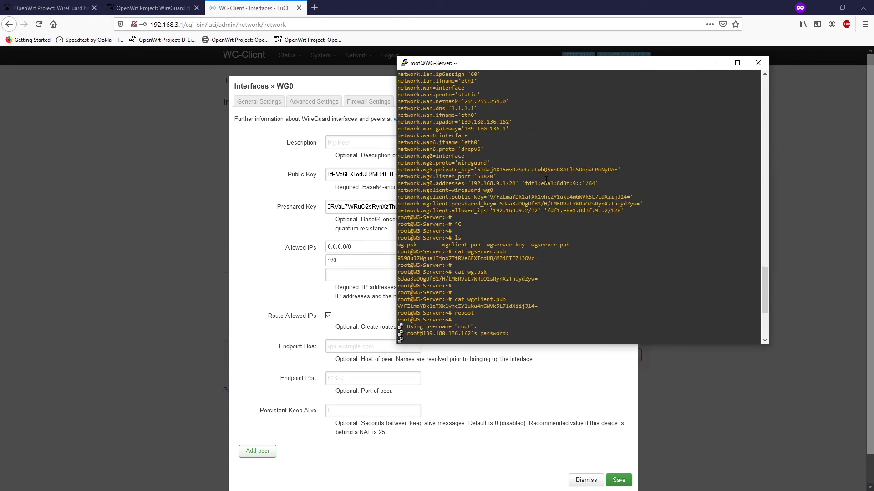
{"action": "left_click_drag", "start_coordinate": [509, 121], "coordinate": [462, 122]}
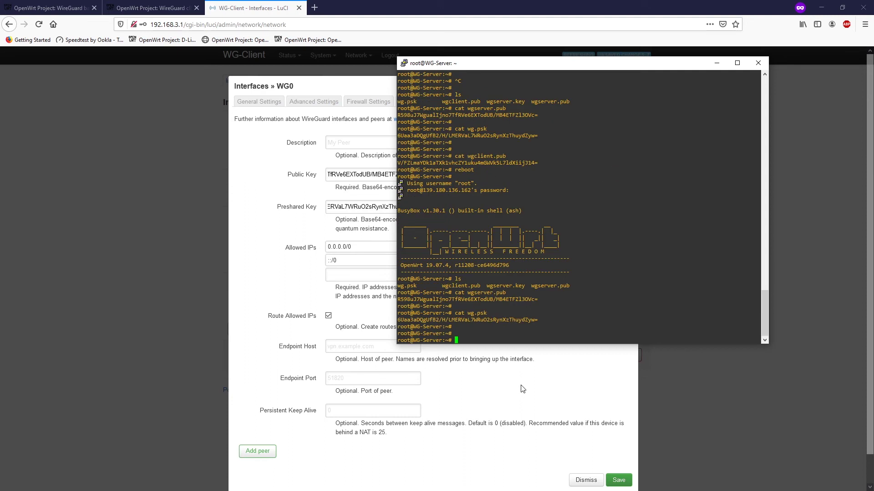
{"action": "left_click", "coordinate": [522, 390]}
{"action": "left_click", "coordinate": [374, 348]}
{"action": "type", "text": "139.180.136.162"}
Set the peer's endpoint port to 51820, checking it against the listen port in the WG-Server terminal.
{"action": "left_click", "coordinate": [351, 378]}
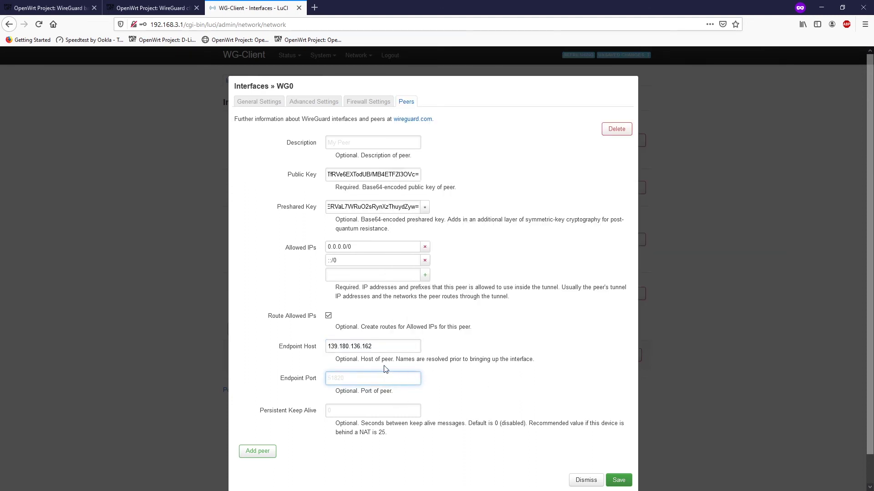
{"action": "type", "text": "51"}
{"action": "key", "text": "alt+Tab"}
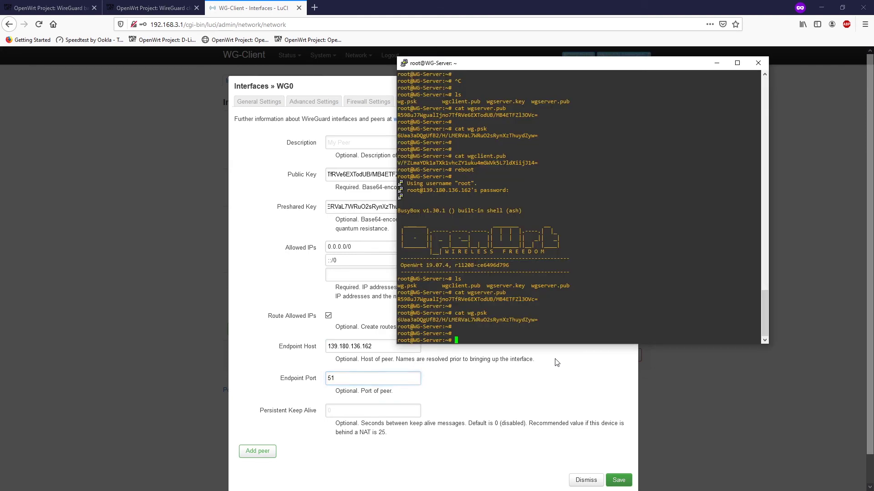
{"action": "scroll", "coordinate": [488, 122], "scroll_direction": "up", "scroll_amount": 12}
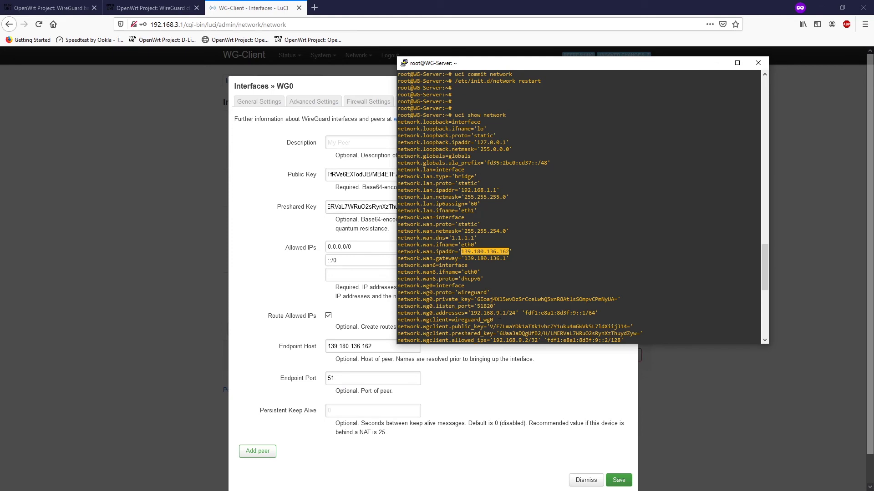
{"action": "left_click", "coordinate": [353, 379]}
{"action": "type", "text": "820"}
Set the peer's persistent keep alive to 25, then save WG0 and apply the pending interface changes.
{"action": "key", "text": "Tab"}
{"action": "type", "text": "2"}
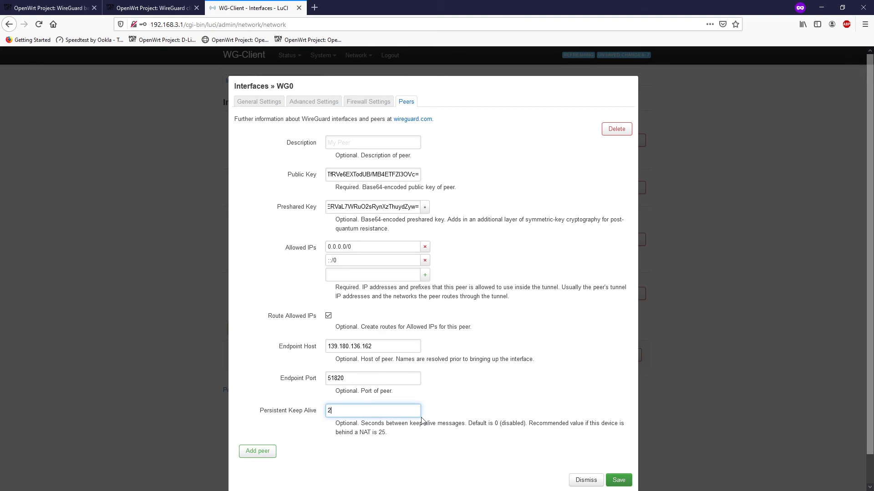
{"action": "left_click", "coordinate": [619, 480]}
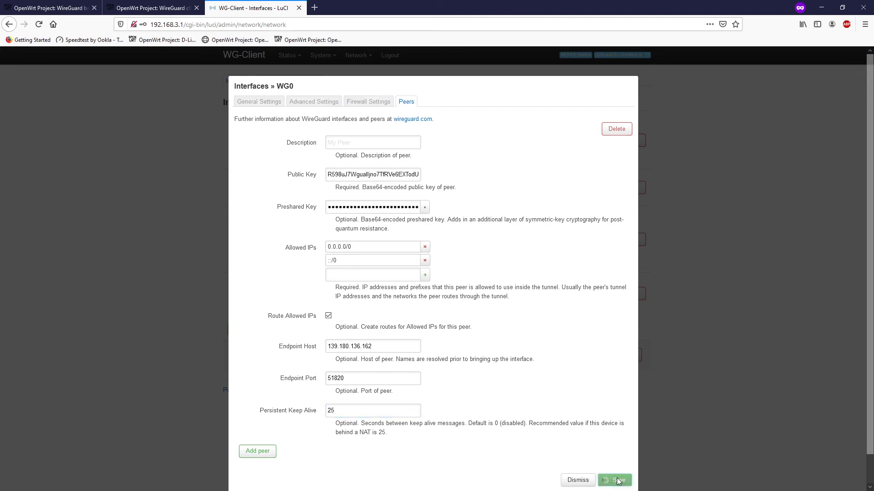
{"action": "left_click", "coordinate": [546, 356]}
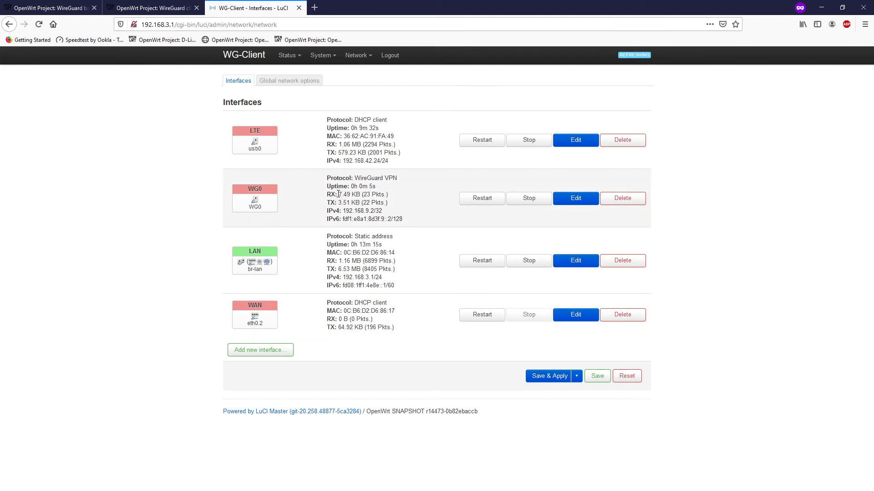
Run an IPv4 traceroute to openwrt.org from the router's network diagnostics and examine its first hop.
{"action": "mouse_move", "coordinate": [259, 190]}
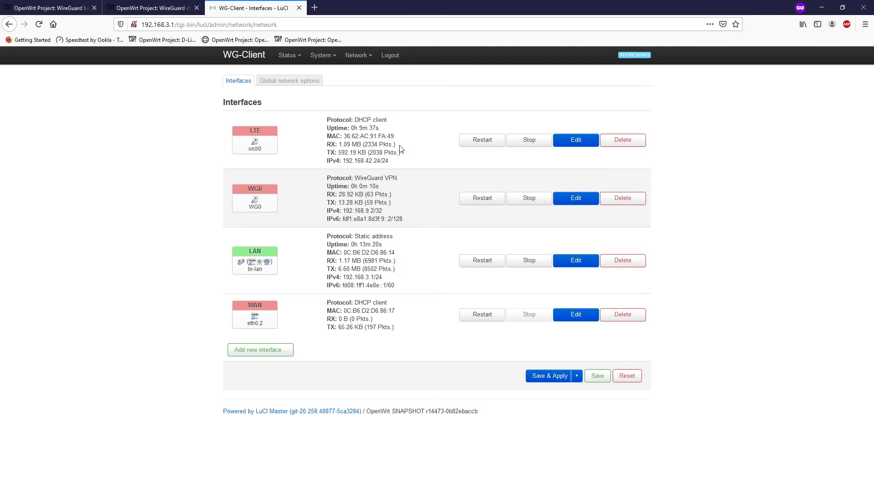
{"action": "mouse_move", "coordinate": [327, 58]}
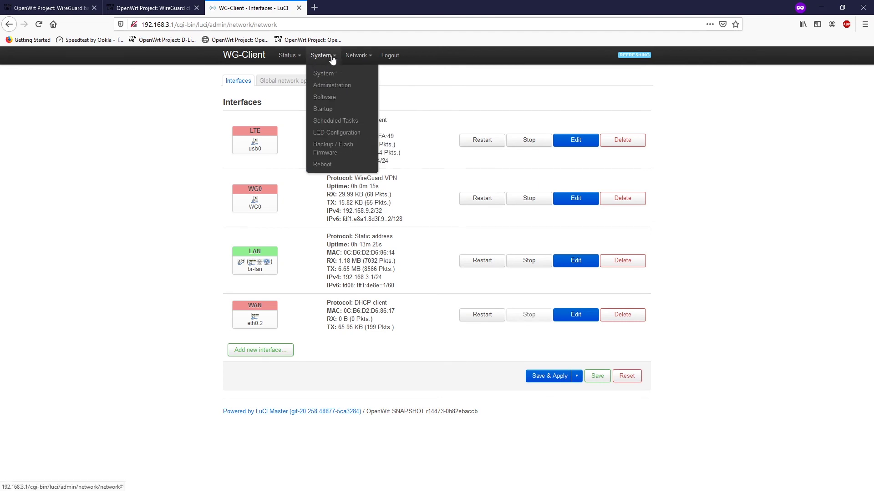
{"action": "mouse_move", "coordinate": [355, 58]}
{"action": "left_click", "coordinate": [363, 145]}
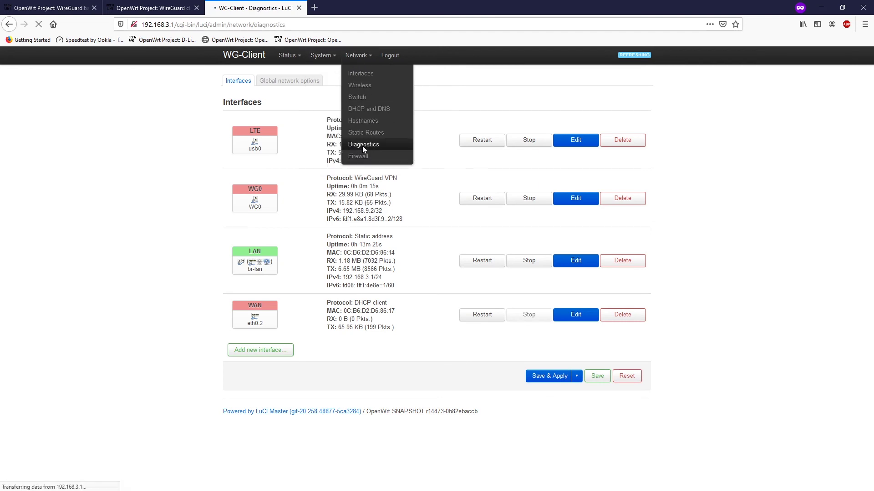
{"action": "left_click", "coordinate": [394, 121]}
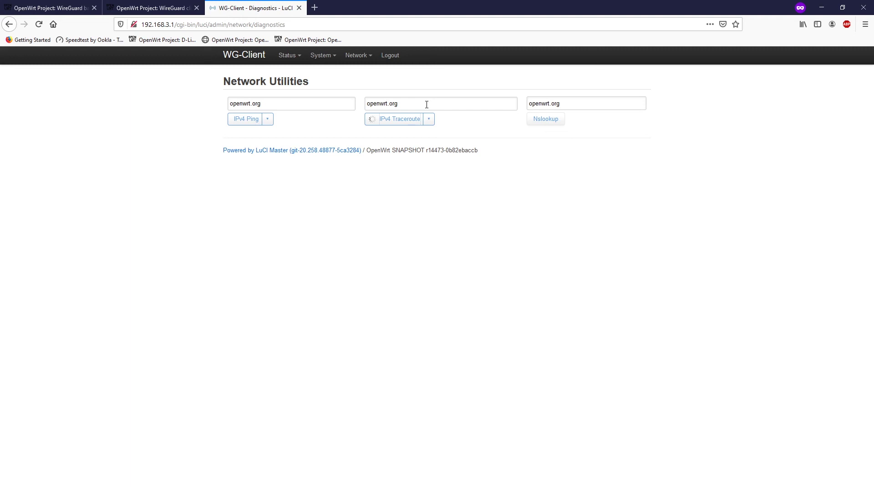
{"action": "left_click_drag", "start_coordinate": [240, 154], "coordinate": [277, 154]}
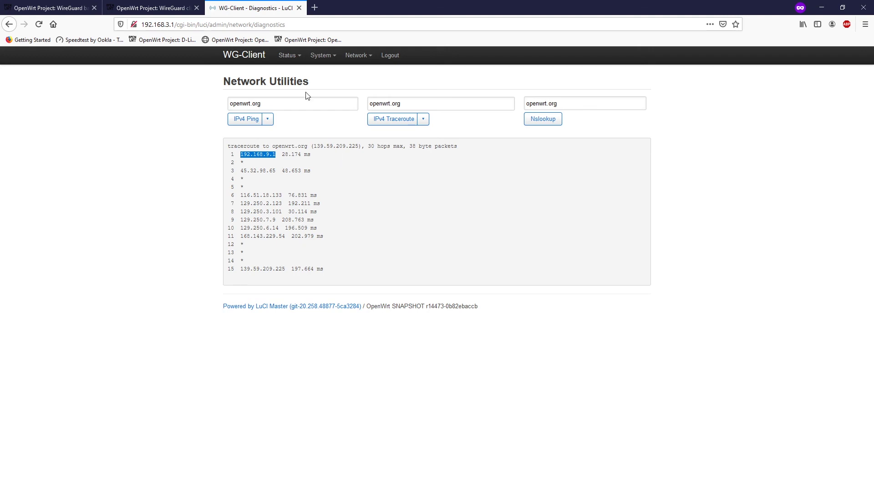
Review WG0's WireGuard status and open speedtest.net in a new browser tab to check the public IP.
{"action": "mouse_move", "coordinate": [290, 60]}
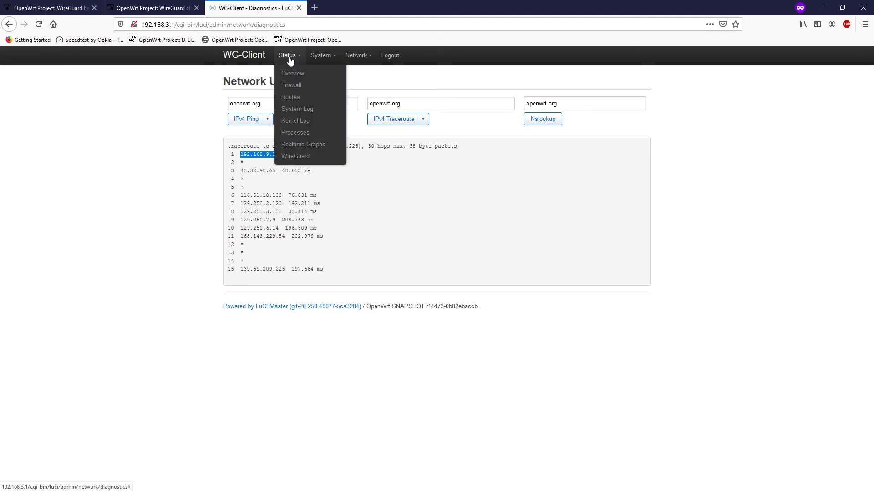
{"action": "left_click", "coordinate": [342, 156]}
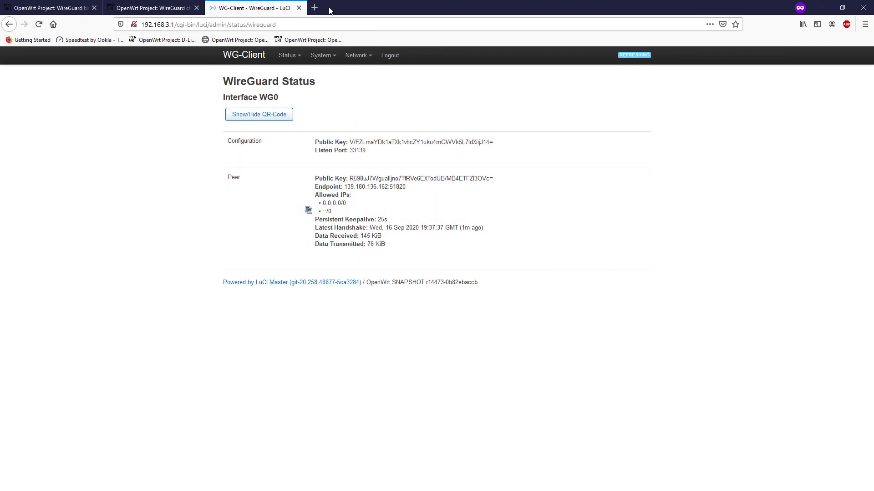
{"action": "left_click", "coordinate": [314, 7]}
{"action": "type", "text": "speedtest.net"}
{"action": "key", "text": "Return"}
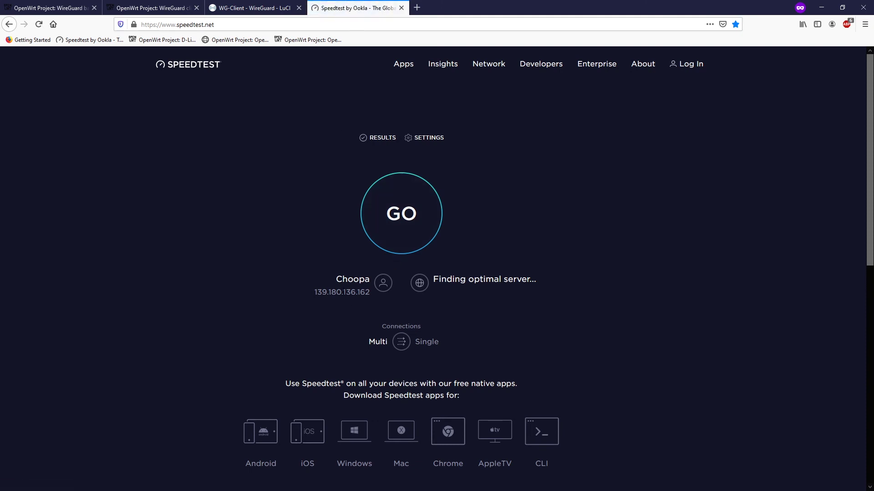
Run the Speedtest against the automatically chosen server and check the public IP address shown with the provider.
{"action": "double_click", "coordinate": [350, 293]}
{"action": "left_click", "coordinate": [388, 232]}
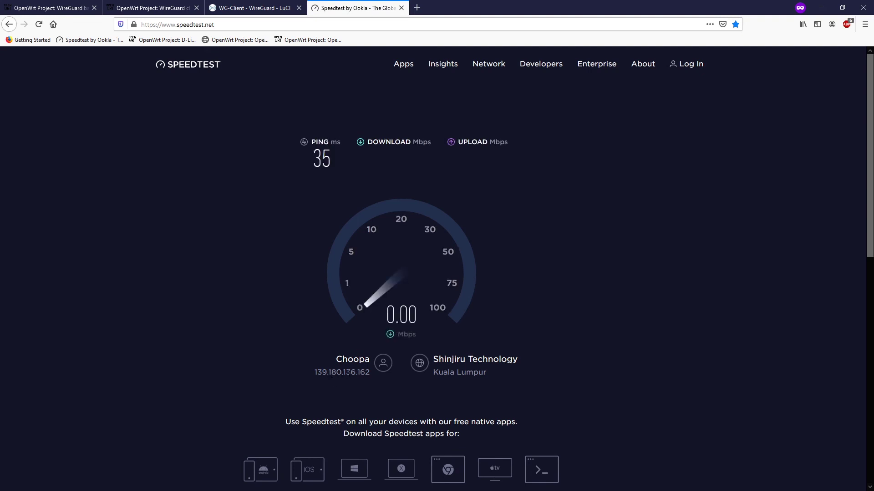
{"action": "double_click", "coordinate": [365, 373]}
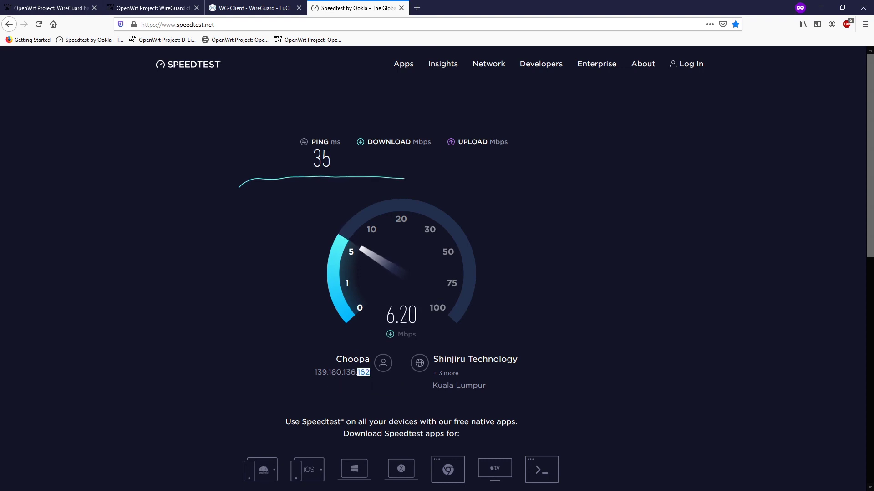
Run ifconfig in the WG-Server terminal, highlight eth0's IPv4 address to compare with Speedtest's public IP, and move the terminal aside.
{"action": "key", "text": "alt+Tab"}
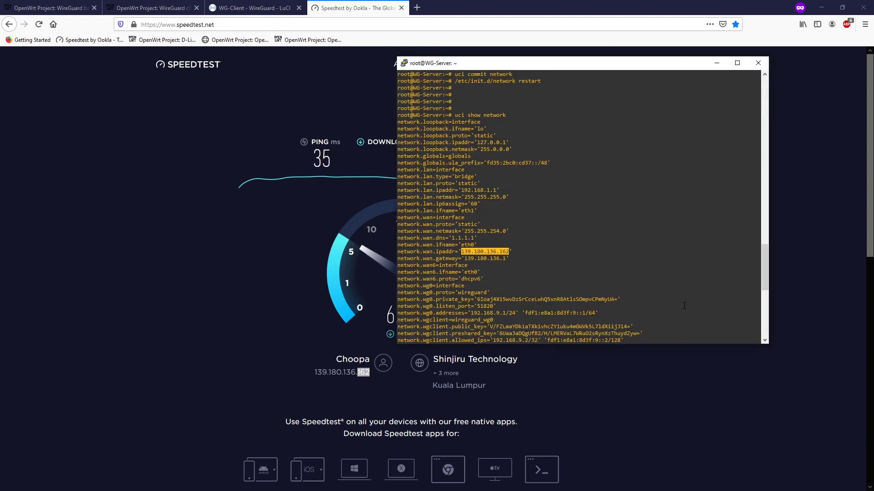
{"action": "scroll", "coordinate": [693, 293], "scroll_direction": "down", "scroll_amount": 10}
{"action": "type", "text": "ifconfig"}
{"action": "key", "text": "Return"}
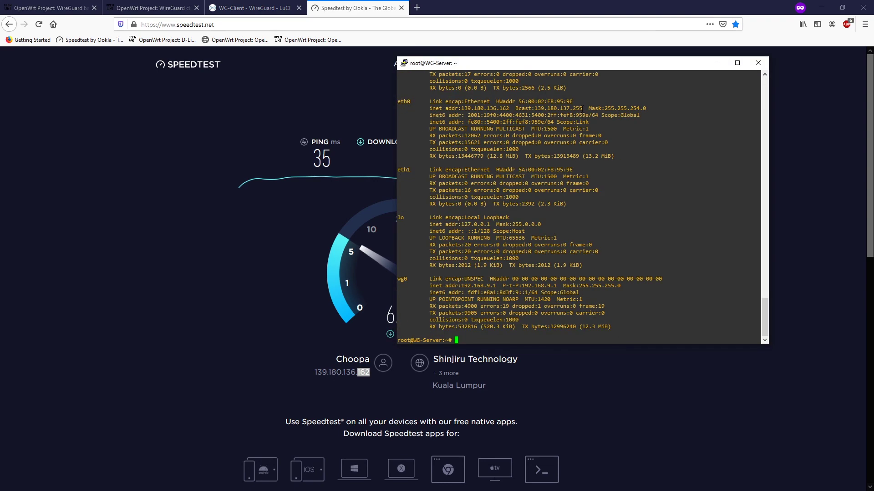
{"action": "left_click_drag", "start_coordinate": [510, 108], "coordinate": [461, 108]}
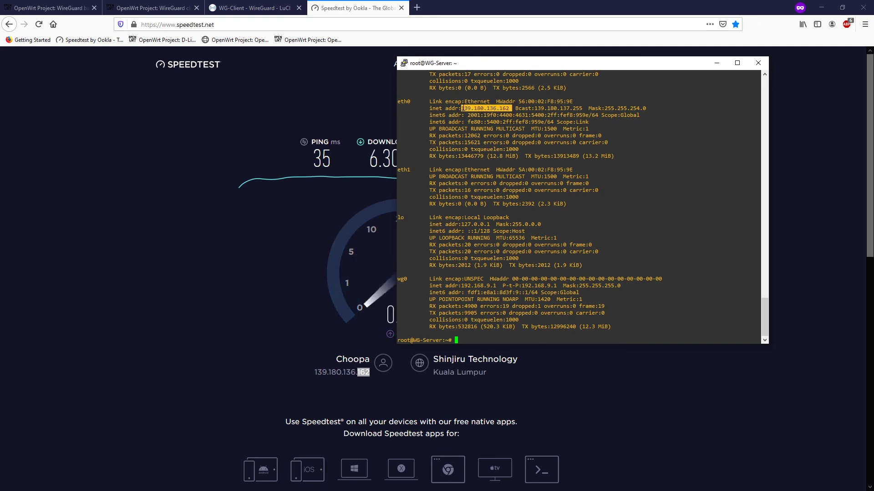
{"action": "left_click_drag", "start_coordinate": [534, 67], "coordinate": [667, 133]}
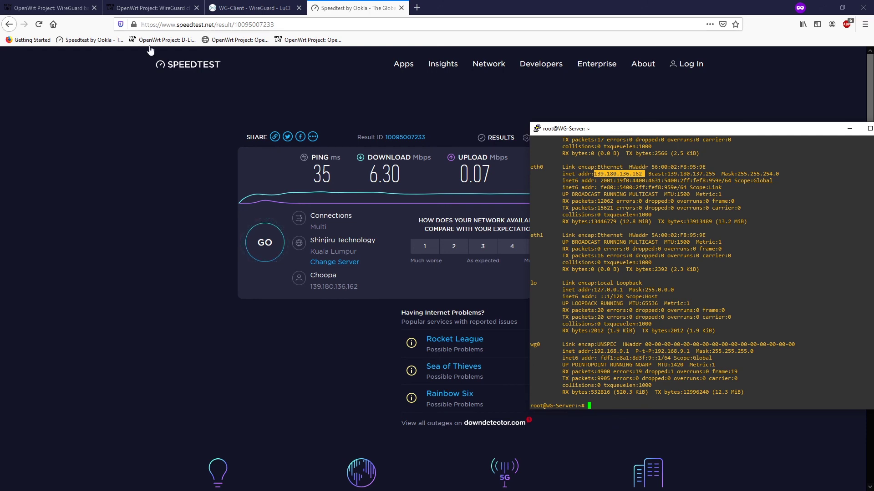
Look through the OpenWrt WireGuard basic guide's instructions and open its parent WireGuard overview page.
{"action": "left_click", "coordinate": [50, 8]}
{"action": "scroll", "coordinate": [337, 227], "scroll_direction": "down", "scroll_amount": 12}
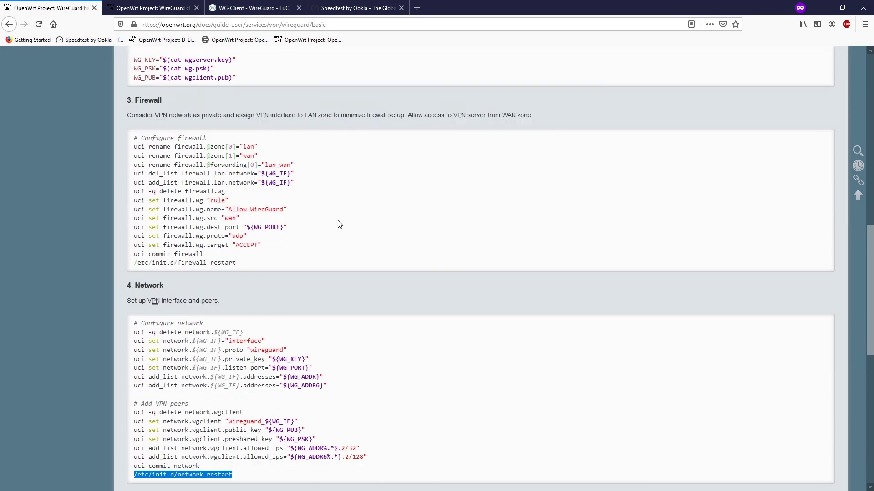
{"action": "scroll", "coordinate": [384, 232], "scroll_direction": "up", "scroll_amount": 8}
{"action": "scroll", "coordinate": [386, 229], "scroll_direction": "up", "scroll_amount": 10}
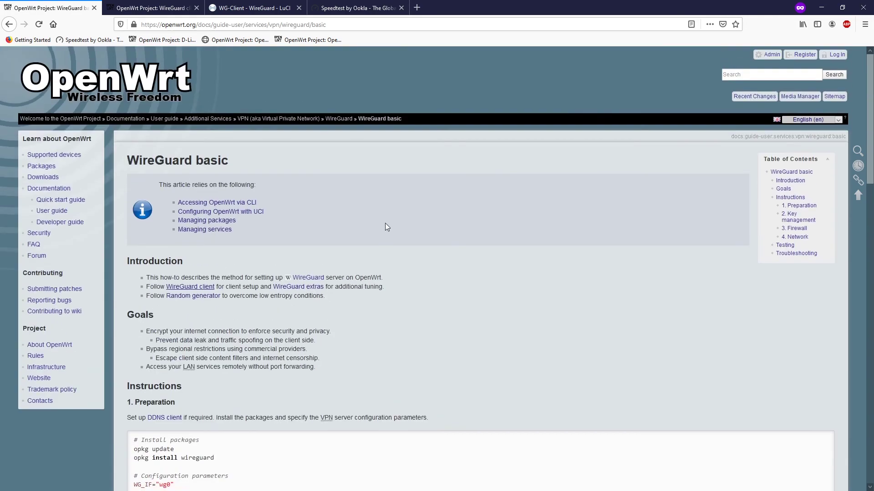
{"action": "left_click", "coordinate": [329, 120]}
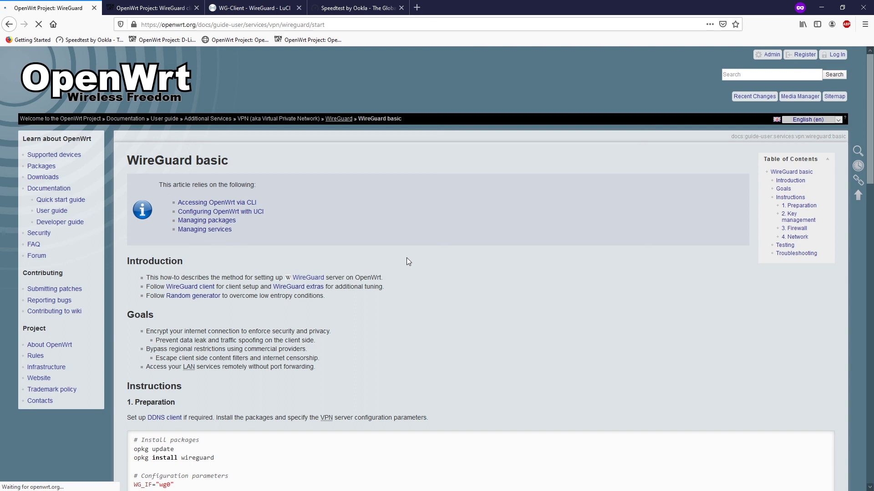
Return to the WG-Client router's LuCI page and open the network interfaces overview to review WG0.
{"action": "left_click", "coordinate": [253, 8]}
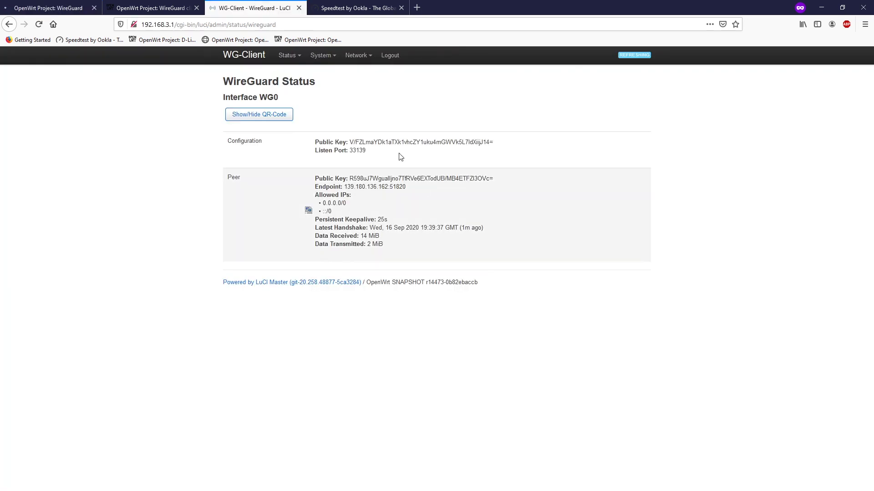
{"action": "mouse_move", "coordinate": [359, 56]}
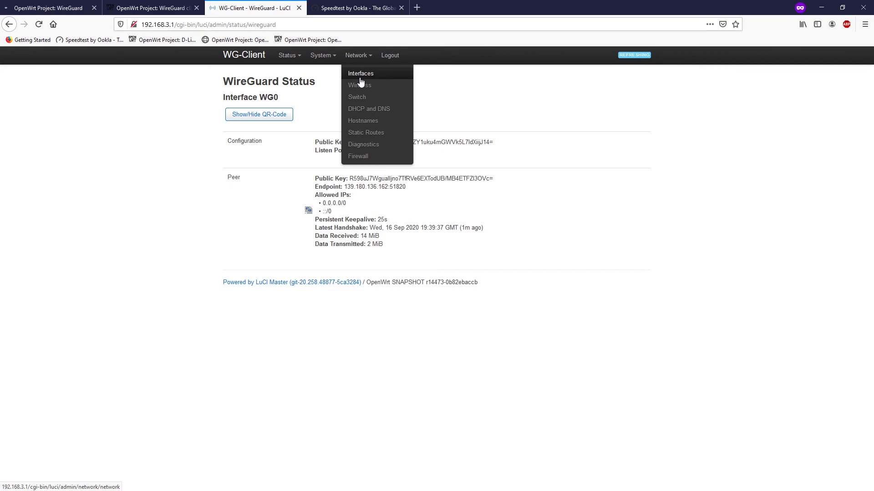
{"action": "left_click", "coordinate": [360, 78]}
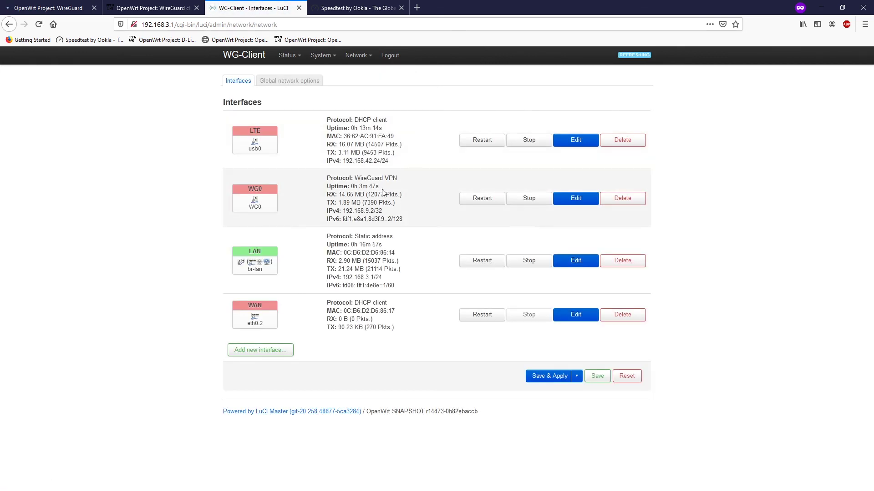